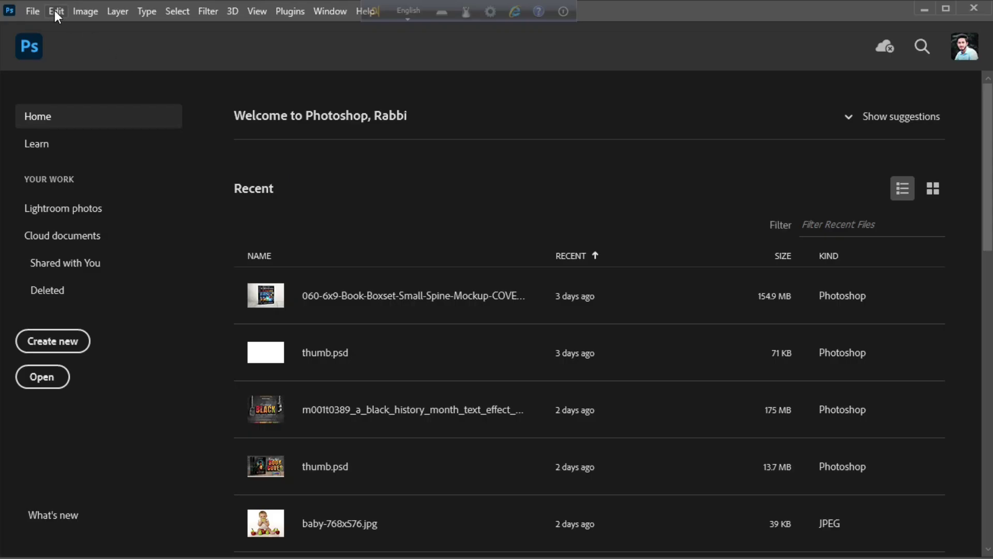
Open the model photo from the P retouching folder
{"action": "left_click", "coordinate": [33, 11]}
{"action": "left_click", "coordinate": [38, 40]}
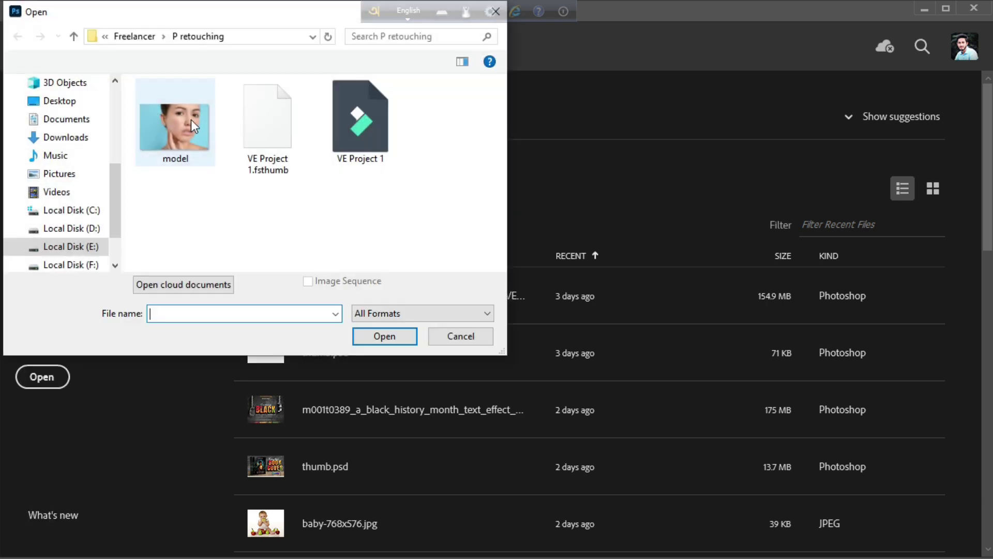
{"action": "double_click", "coordinate": [191, 122]}
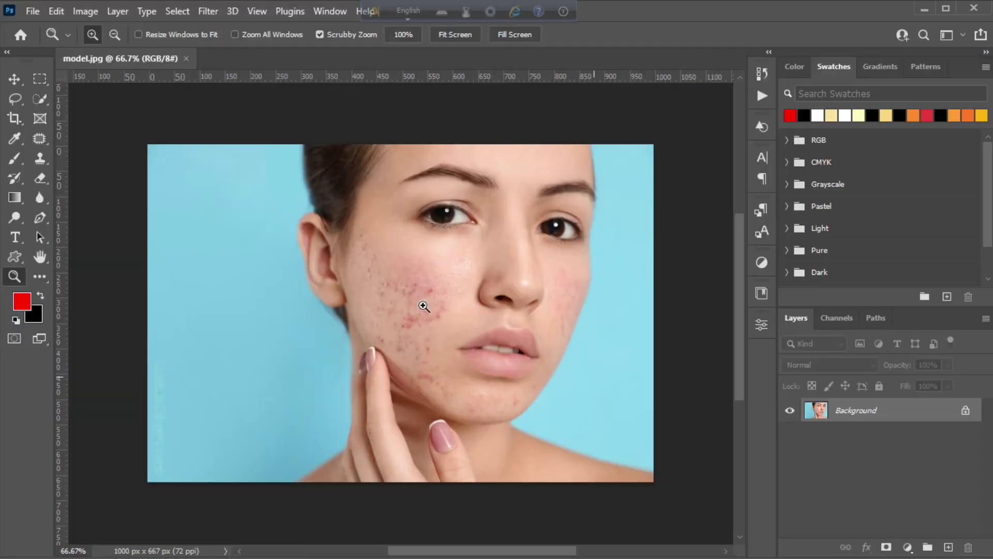
Add a Black & White adjustment layer with Reds at -100 and Yellows at 100
{"action": "left_click_drag", "start_coordinate": [424, 305], "coordinate": [531, 361]}
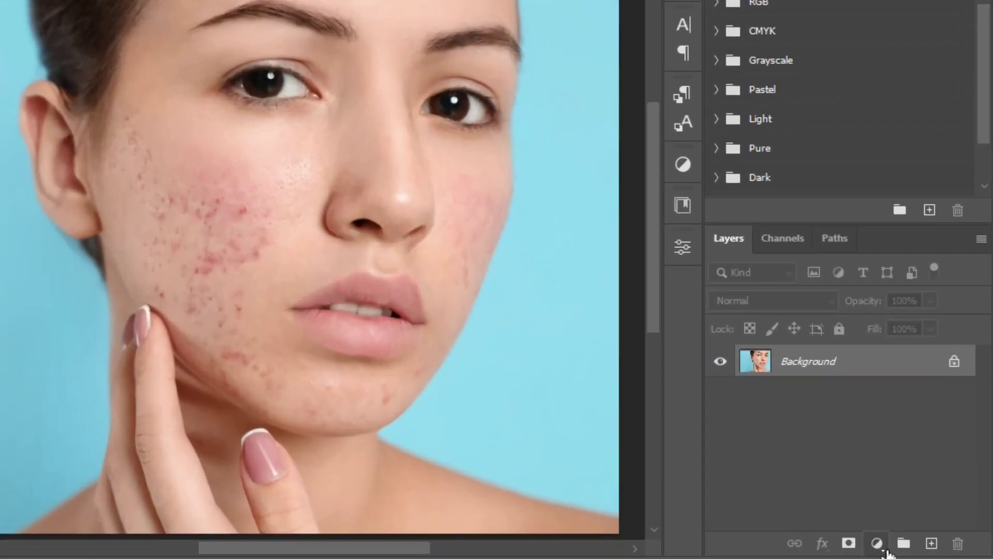
{"action": "left_click", "coordinate": [908, 547]}
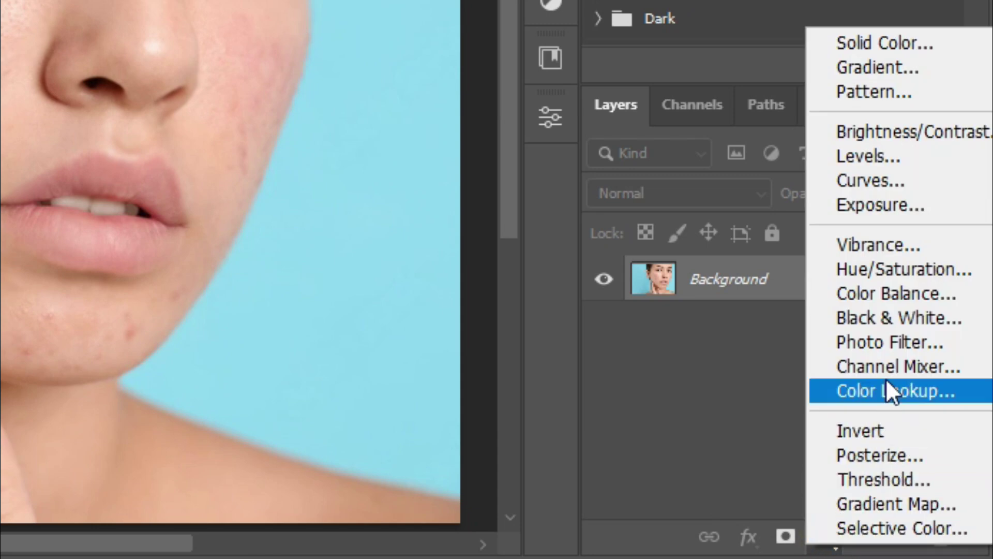
{"action": "left_click", "coordinate": [884, 320]}
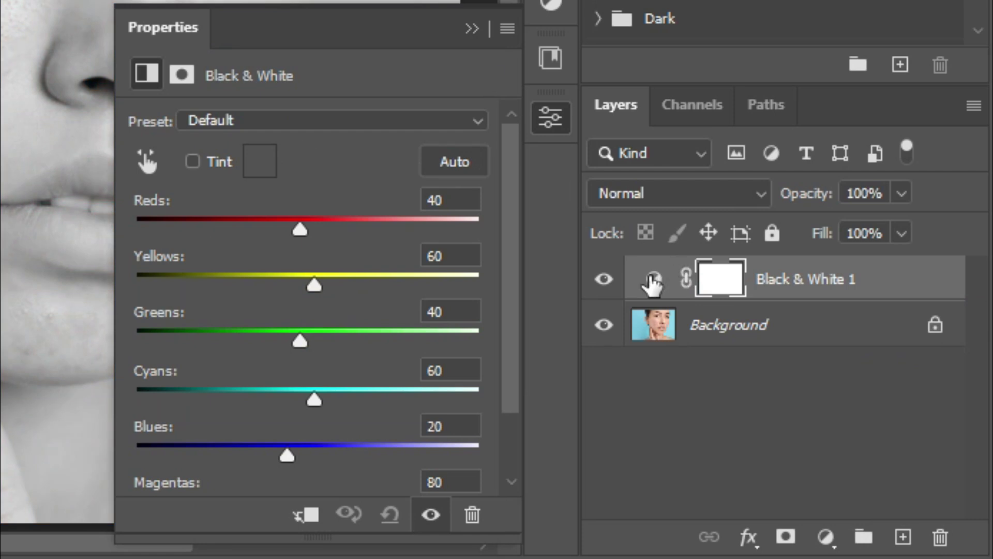
{"action": "left_click", "coordinate": [652, 280]}
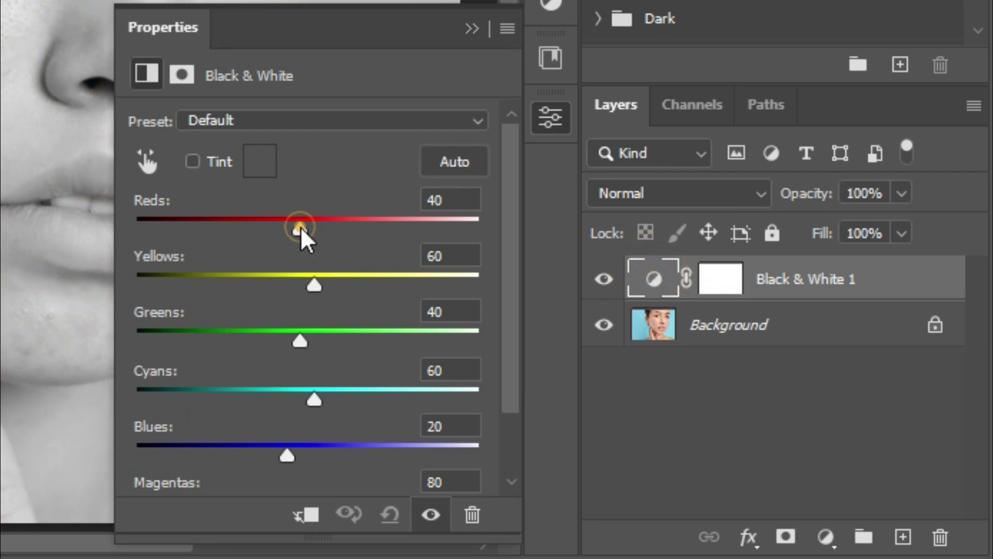
{"action": "left_click_drag", "start_coordinate": [300, 228], "coordinate": [204, 224]}
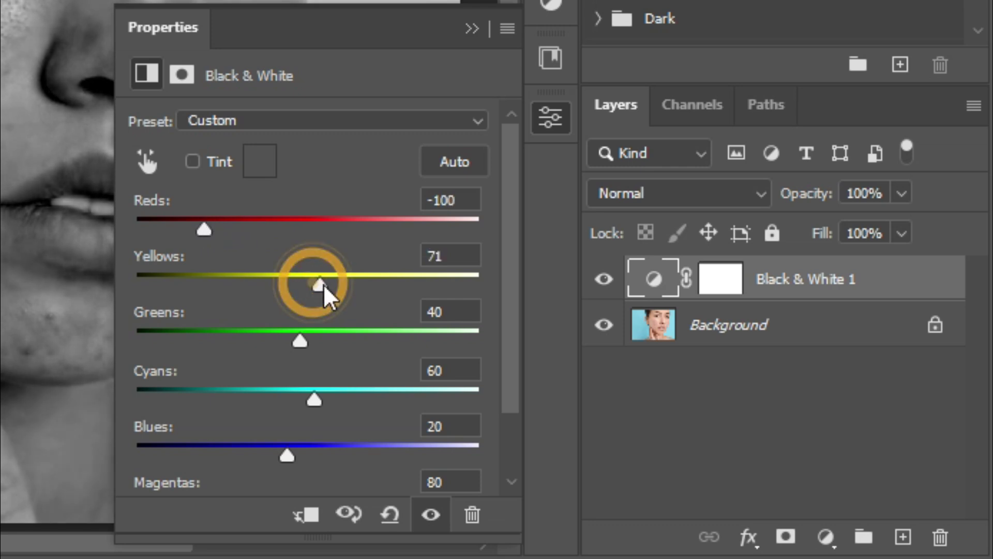
{"action": "mouse_move", "coordinate": [324, 284]}
{"action": "left_mouse_down"}
{"action": "mouse_move", "coordinate": [377, 290]}
{"action": "mouse_move", "coordinate": [343, 287]}
{"action": "left_mouse_up"}
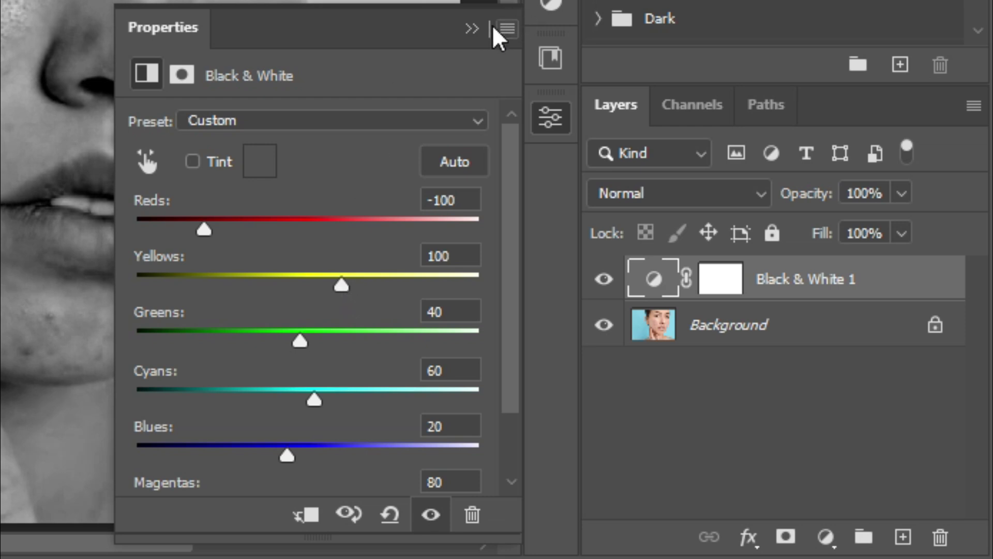
{"action": "left_click", "coordinate": [472, 29]}
{"action": "key", "text": "v"}
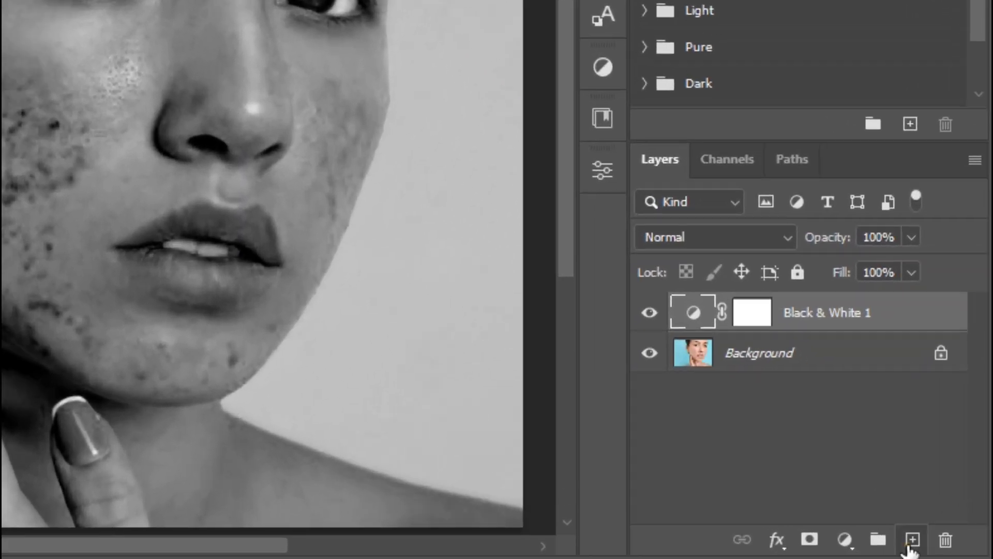
Add an empty layer beneath the Black & White adjustment and set the Healing Brush to sample Current & Below
{"action": "left_click", "coordinate": [911, 540]}
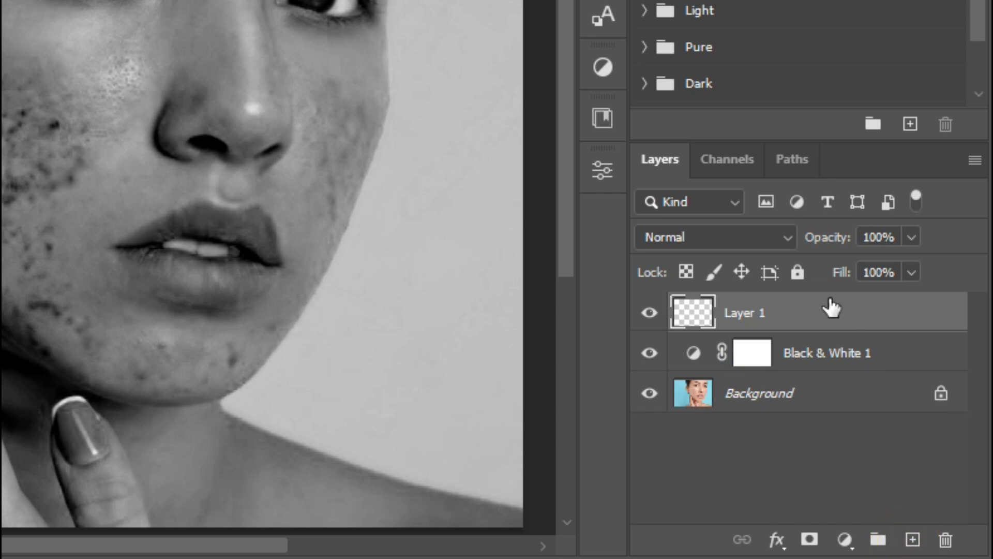
{"action": "left_click_drag", "start_coordinate": [826, 316], "coordinate": [838, 372]}
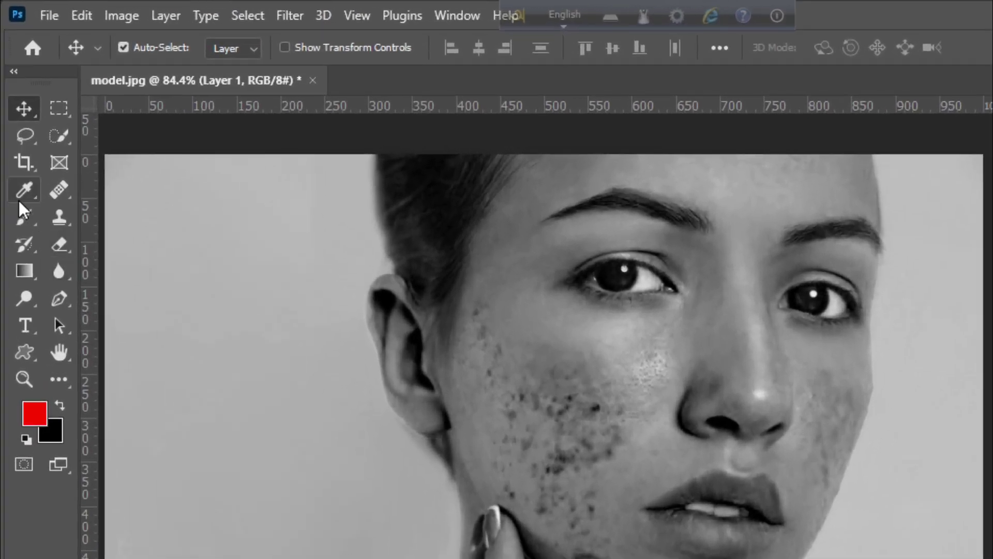
{"action": "left_click", "coordinate": [52, 191]}
{"action": "left_click", "coordinate": [114, 207]}
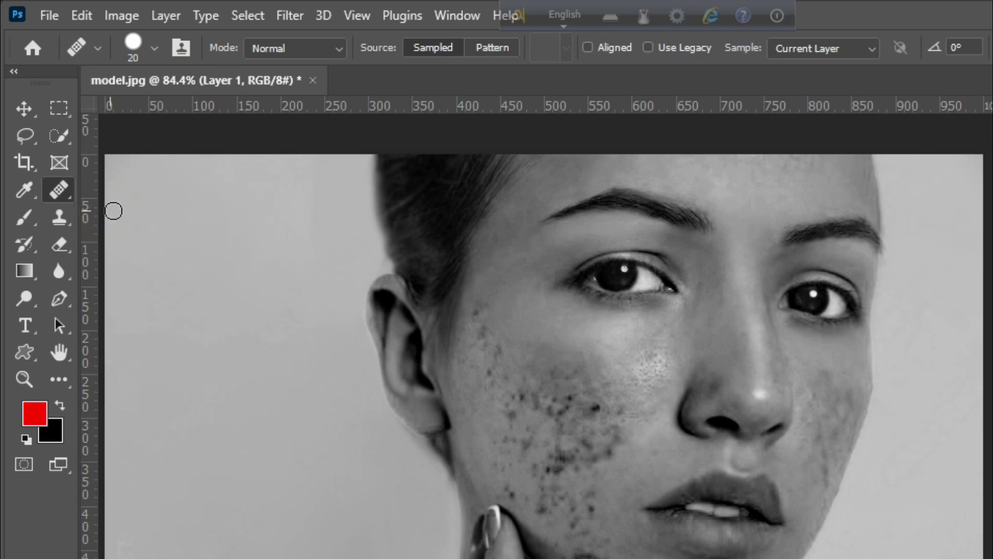
{"action": "left_click", "coordinate": [867, 51]}
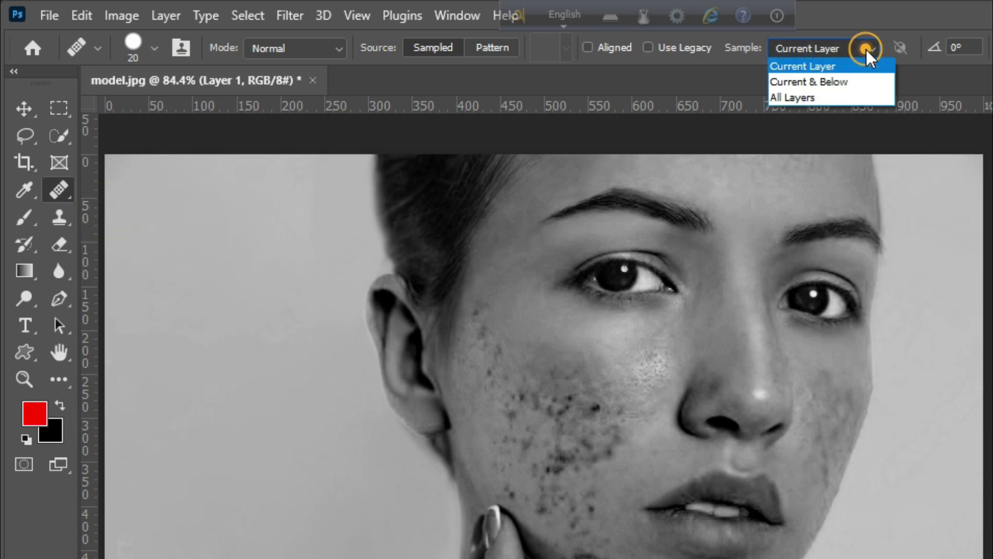
{"action": "left_click", "coordinate": [835, 79]}
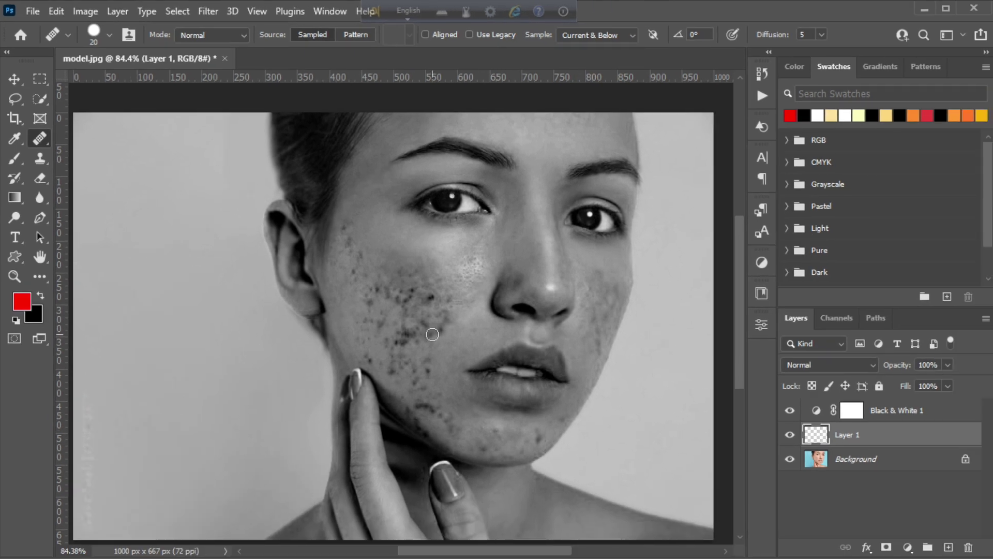
Heal the blemishes on the temple and upper cheek beside the ear, sampling clean skin nearby
{"action": "key", "text": "z"}
{"action": "left_click_drag", "start_coordinate": [752, 423], "coordinate": [797, 479]}
{"action": "left_click_drag", "start_coordinate": [330, 316], "coordinate": [348, 352]}
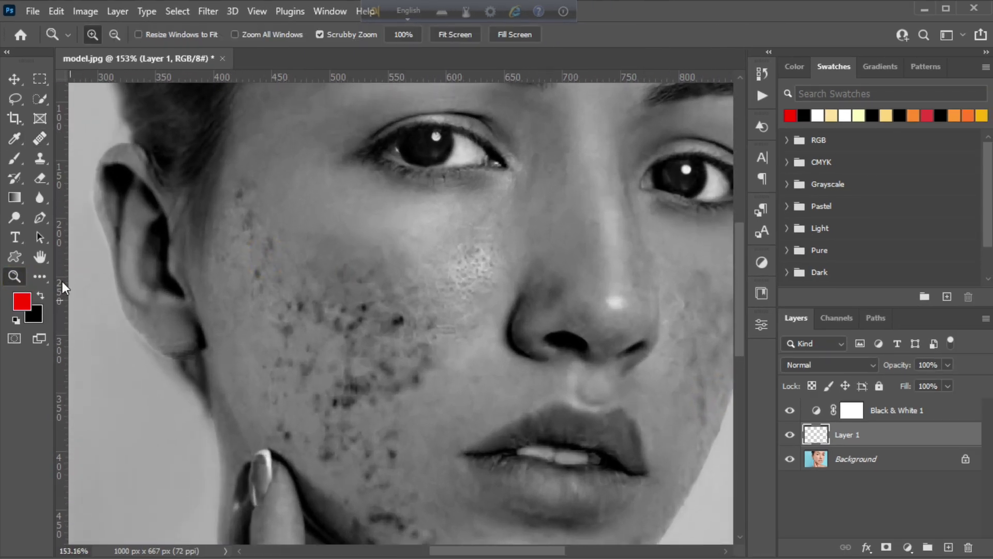
{"action": "left_click", "coordinate": [40, 138]}
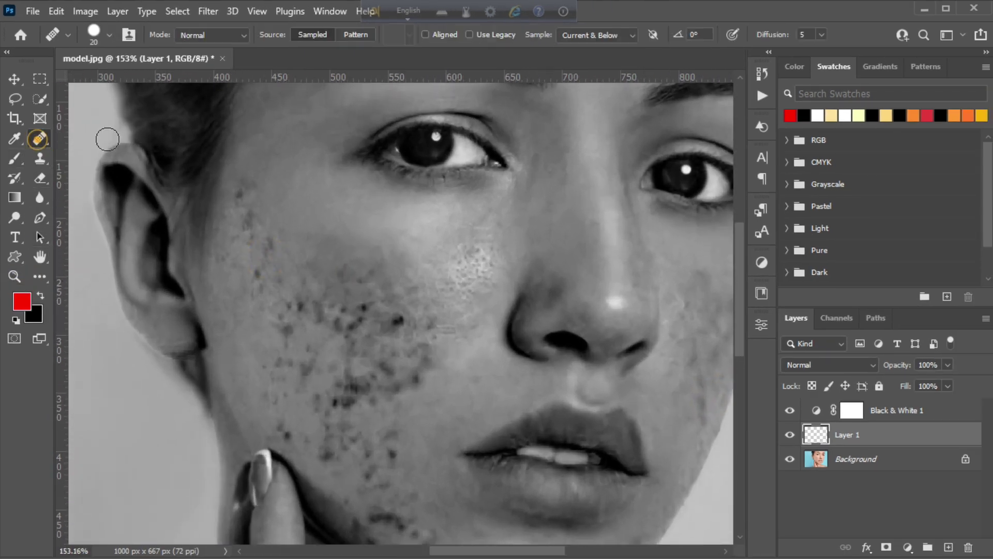
{"action": "left_click", "coordinate": [272, 203], "text": "alt"}
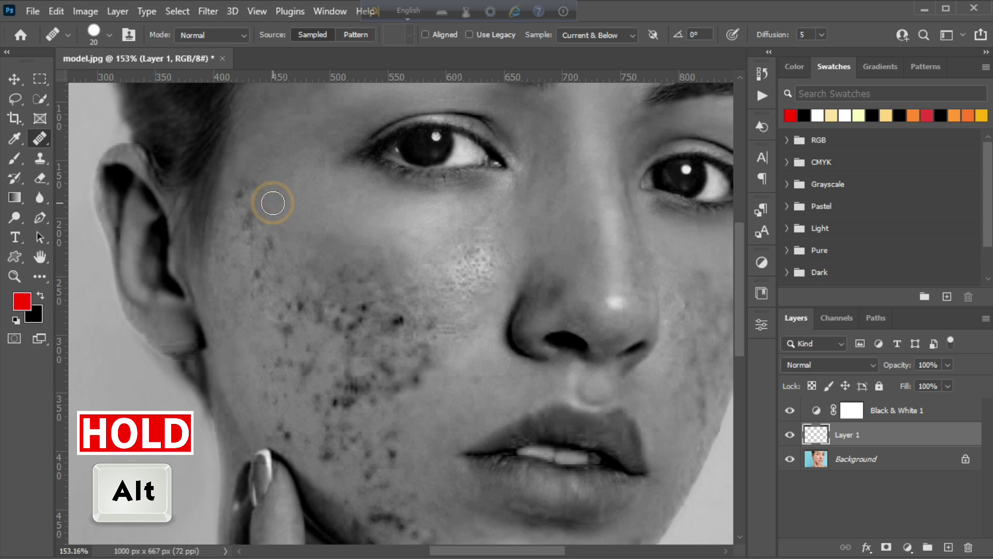
{"action": "mouse_move", "coordinate": [249, 184]}
{"action": "left_mouse_down"}
{"action": "mouse_move", "coordinate": [238, 195]}
{"action": "mouse_move", "coordinate": [248, 220]}
{"action": "mouse_move", "coordinate": [233, 204]}
{"action": "mouse_move", "coordinate": [240, 234]}
{"action": "mouse_move", "coordinate": [271, 253]}
{"action": "mouse_move", "coordinate": [249, 204]}
{"action": "left_mouse_up"}
{"action": "left_click", "coordinate": [273, 217], "text": "alt"}
{"action": "left_click", "coordinate": [283, 219], "text": "alt"}
{"action": "left_click", "coordinate": [283, 222], "text": "alt"}
{"action": "left_click", "coordinate": [292, 227], "text": "alt"}
Heal the dark spots across the upper part of the heavily blemished cheek with the Healing Brush
{"action": "scroll", "coordinate": [264, 248], "scroll_direction": "down", "scroll_amount": 2}
{"action": "scroll", "coordinate": [249, 212], "scroll_direction": "down", "scroll_amount": 2}
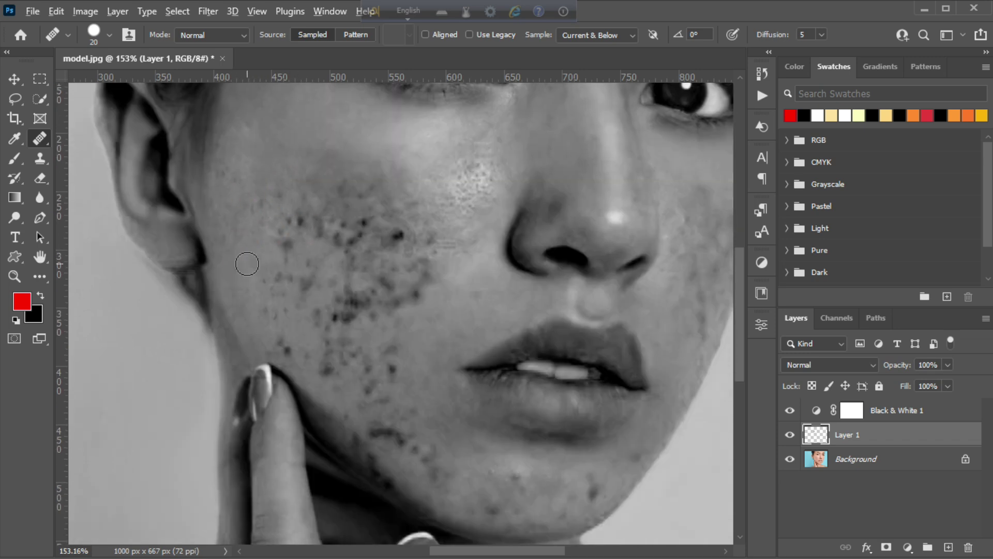
{"action": "left_click", "coordinate": [246, 264], "text": "alt"}
{"action": "left_click_drag", "start_coordinate": [302, 220], "coordinate": [288, 224]}
{"action": "scroll", "coordinate": [281, 235], "scroll_direction": "up", "scroll_amount": 1}
{"action": "left_click_drag", "start_coordinate": [350, 228], "coordinate": [358, 245]}
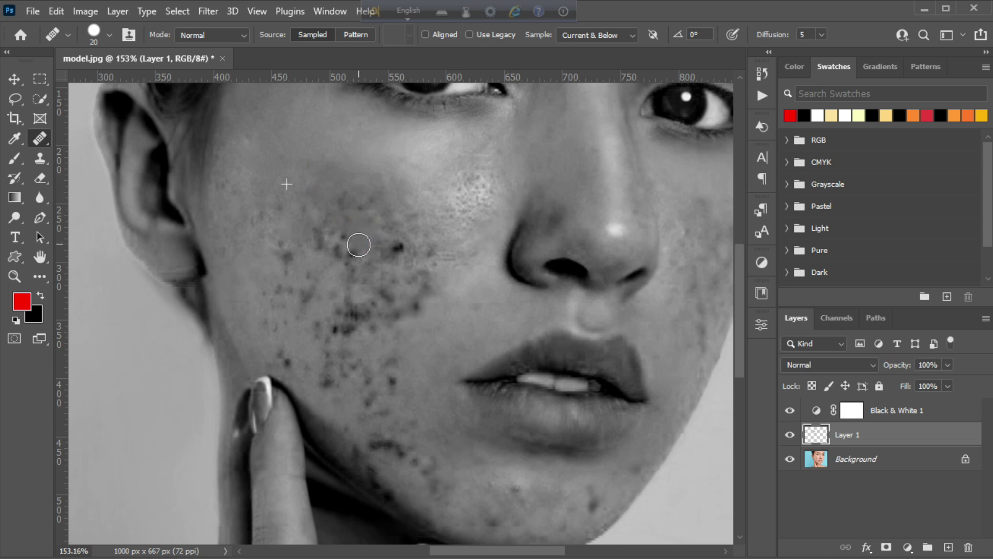
{"action": "left_click", "coordinate": [265, 271], "text": "alt"}
{"action": "left_click", "coordinate": [367, 205]}
{"action": "left_click_drag", "start_coordinate": [345, 193], "coordinate": [348, 214]}
Heal the spots on the outer cheek between the earlobe and the fingertip, resampling clean skin as needed
{"action": "left_click", "coordinate": [251, 284], "text": "alt"}
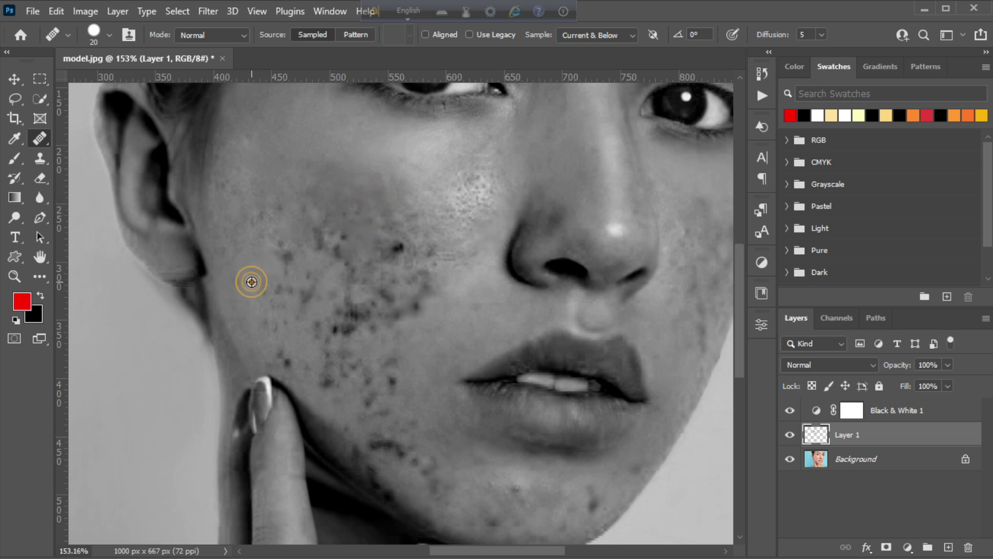
{"action": "left_click", "coordinate": [265, 292]}
{"action": "left_click", "coordinate": [277, 255]}
{"action": "left_click", "coordinate": [291, 269]}
{"action": "left_click", "coordinate": [290, 264]}
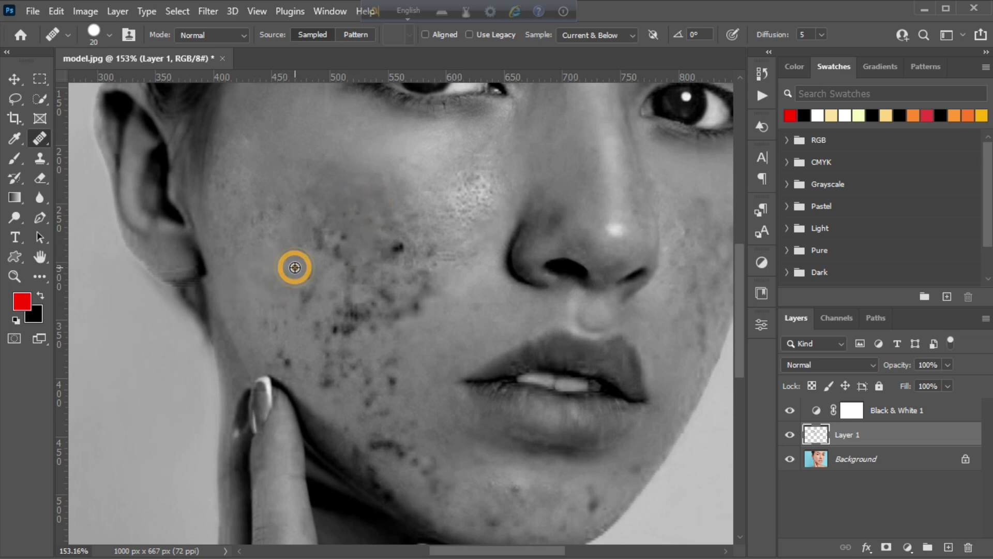
{"action": "left_click", "coordinate": [391, 257]}
{"action": "scroll", "coordinate": [390, 257], "scroll_direction": "down", "scroll_amount": 2}
{"action": "left_click", "coordinate": [304, 355]}
{"action": "left_click", "coordinate": [275, 288]}
{"action": "left_click", "coordinate": [288, 331]}
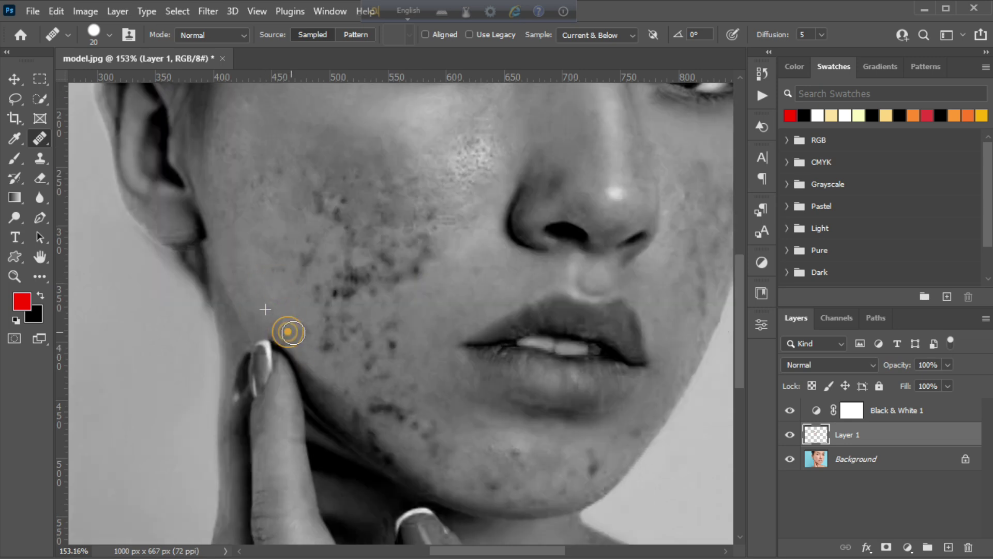
Heal the dense cluster of dark spots in the middle of the blemished cheek
{"action": "left_click", "coordinate": [325, 297]}
{"action": "left_click", "coordinate": [393, 334]}
{"action": "left_click", "coordinate": [417, 260]}
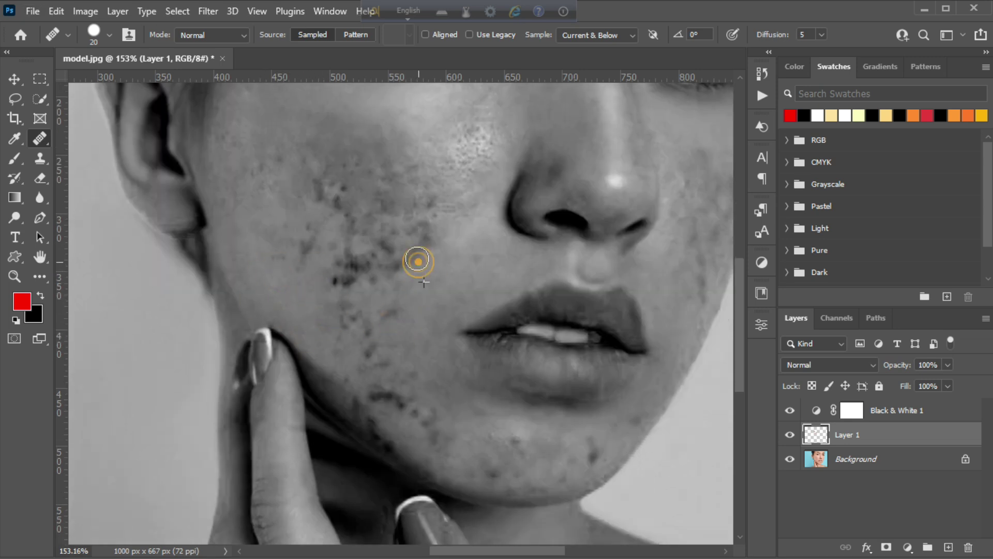
{"action": "left_click", "coordinate": [336, 280]}
{"action": "left_click", "coordinate": [395, 259]}
Heal the blemishes on the lower cheek and along the jaw above the fingers
{"action": "scroll", "coordinate": [406, 419], "scroll_direction": "down", "scroll_amount": 1}
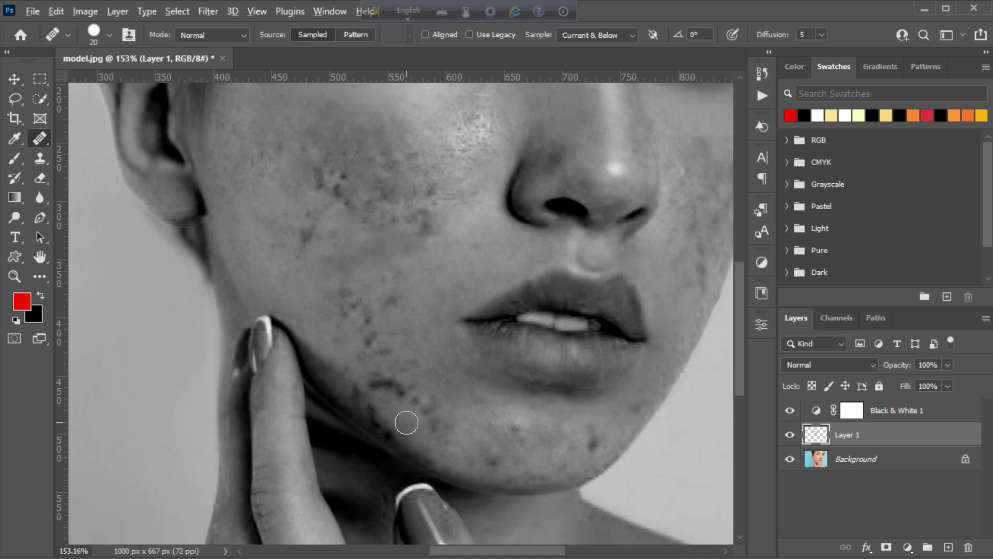
{"action": "left_click", "coordinate": [413, 400]}
{"action": "left_click", "coordinate": [436, 429]}
{"action": "scroll", "coordinate": [383, 388], "scroll_direction": "up", "scroll_amount": 2}
{"action": "left_click", "coordinate": [320, 339], "text": "alt"}
{"action": "left_click", "coordinate": [371, 351]}
{"action": "left_click", "coordinate": [350, 333]}
Heal the spots on the chin below the lips, sampling clean chin skin
{"action": "left_click", "coordinate": [503, 437], "text": "alt"}
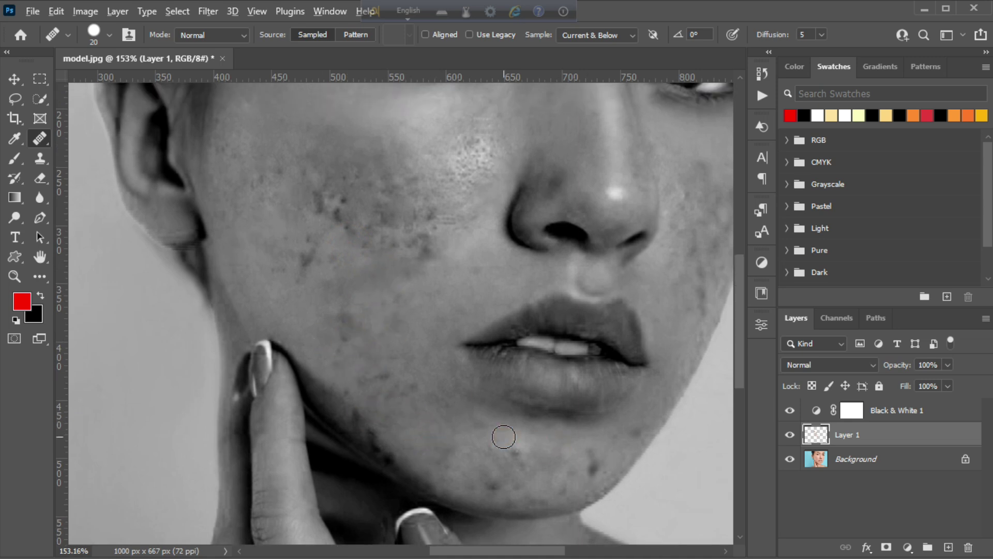
{"action": "left_click", "coordinate": [510, 449]}
{"action": "left_click", "coordinate": [602, 456]}
{"action": "scroll", "coordinate": [589, 450], "scroll_direction": "up", "scroll_amount": 5}
{"action": "left_click", "coordinate": [563, 443]}
Touch up the remaining patchy marks across the middle of the blemished cheek with the Healing Brush
{"action": "left_click", "coordinate": [277, 349]}
{"action": "left_click", "coordinate": [306, 312]}
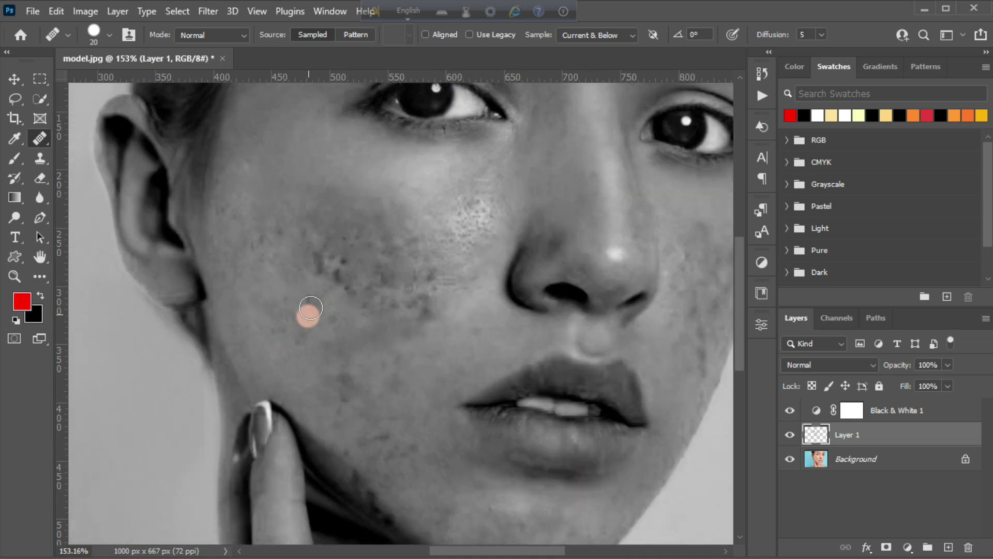
{"action": "left_click", "coordinate": [298, 360]}
{"action": "left_click", "coordinate": [317, 259]}
{"action": "left_click", "coordinate": [345, 287]}
{"action": "left_click", "coordinate": [381, 271]}
{"action": "scroll", "coordinate": [409, 306], "scroll_direction": "up", "scroll_amount": 3}
{"action": "left_click", "coordinate": [437, 326]}
{"action": "left_click", "coordinate": [425, 349]}
{"action": "left_click", "coordinate": [373, 328]}
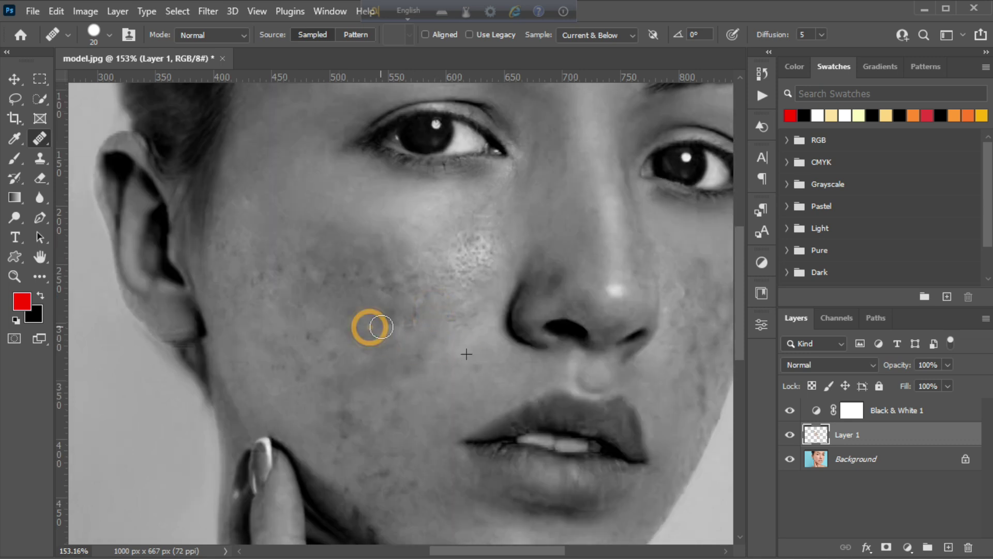
Heal the leftover dark marks along the jawline and lower cheek near the fingertip
{"action": "scroll", "coordinate": [439, 439], "scroll_direction": "down", "scroll_amount": 2}
{"action": "left_click", "coordinate": [465, 516]}
{"action": "scroll", "coordinate": [464, 515], "scroll_direction": "down", "scroll_amount": 7}
{"action": "left_click", "coordinate": [410, 466]}
{"action": "left_click", "coordinate": [366, 410]}
{"action": "left_click", "coordinate": [328, 348]}
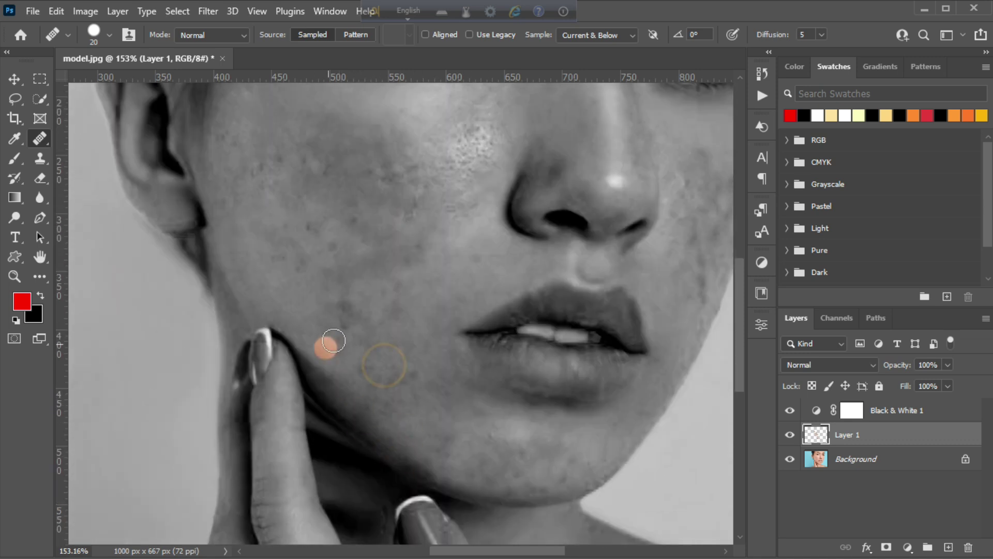
Heal the blemishes on the opposite cheek, between the nose and the edge of the face
{"action": "scroll", "coordinate": [331, 346], "scroll_direction": "up", "scroll_amount": 2}
{"action": "scroll", "coordinate": [563, 348], "scroll_direction": "up", "scroll_amount": 10}
{"action": "scroll", "coordinate": [563, 348], "scroll_direction": "right", "scroll_amount": 8}
{"action": "left_click", "coordinate": [565, 351]}
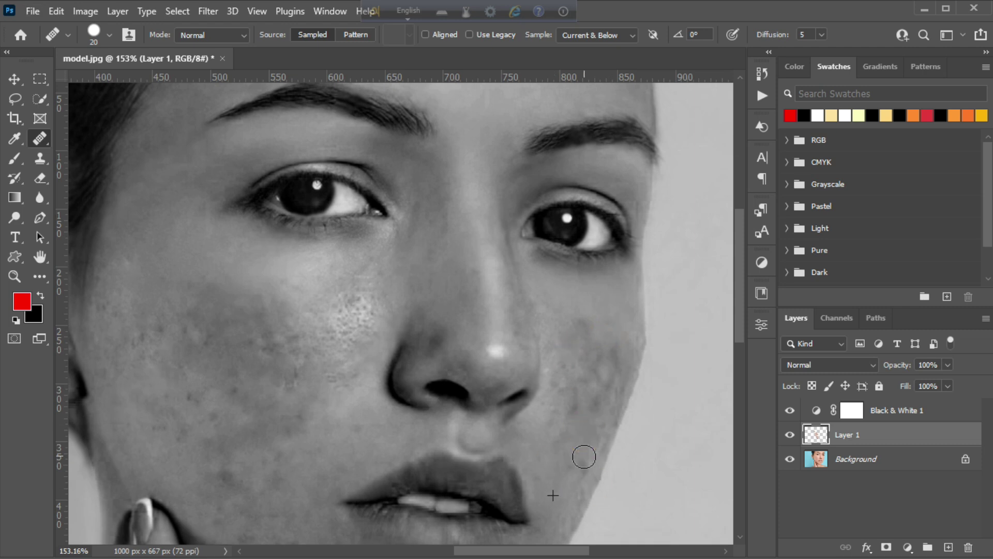
{"action": "left_click", "coordinate": [609, 373]}
{"action": "left_click", "coordinate": [592, 350]}
Smooth the last uneven spots on the larger cheek, from beside the ear to beside the nose
{"action": "scroll", "coordinate": [603, 317], "scroll_direction": "down", "scroll_amount": 5}
{"action": "left_click", "coordinate": [262, 387]}
{"action": "left_click", "coordinate": [180, 406]}
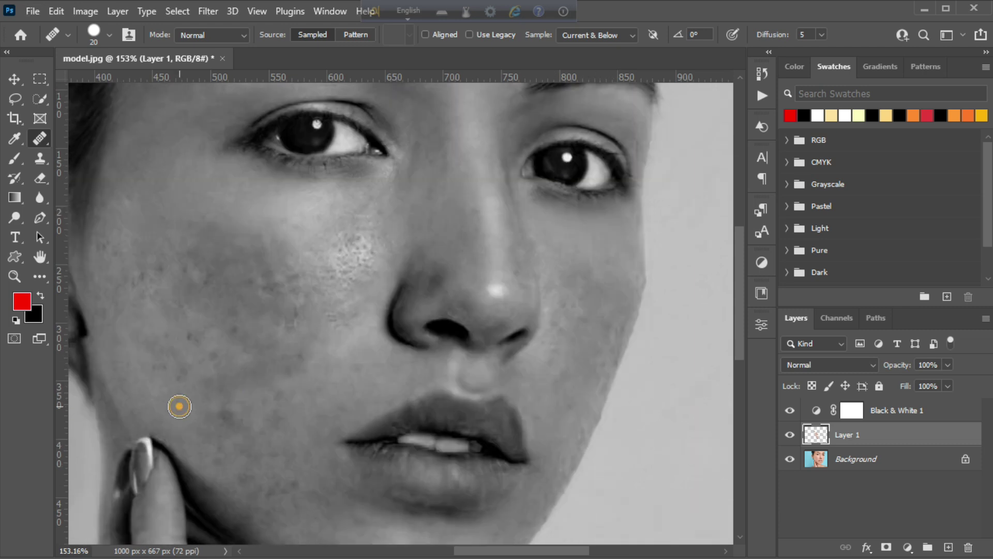
{"action": "left_click", "coordinate": [151, 366]}
{"action": "left_click", "coordinate": [192, 335]}
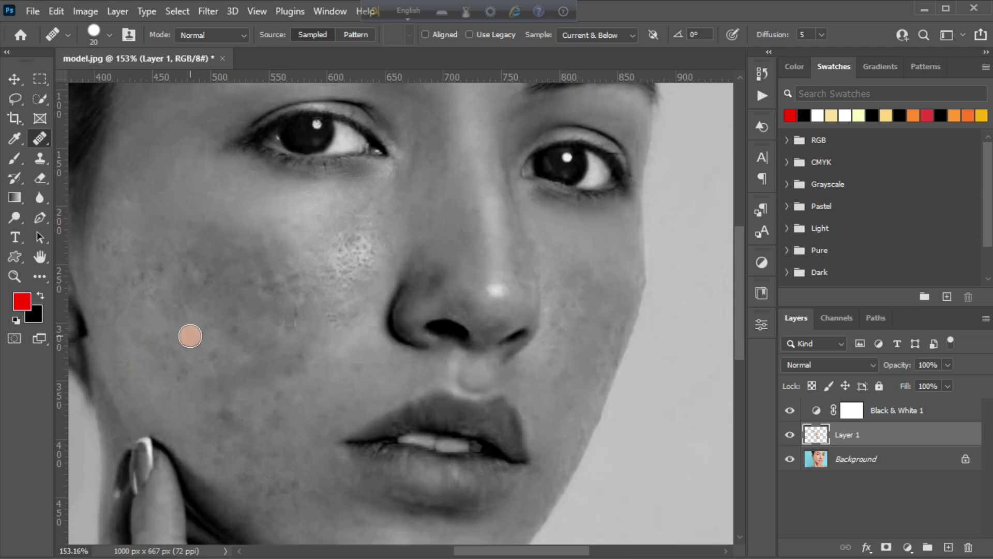
{"action": "left_click", "coordinate": [104, 304]}
{"action": "left_click", "coordinate": [171, 308]}
{"action": "left_click", "coordinate": [221, 325]}
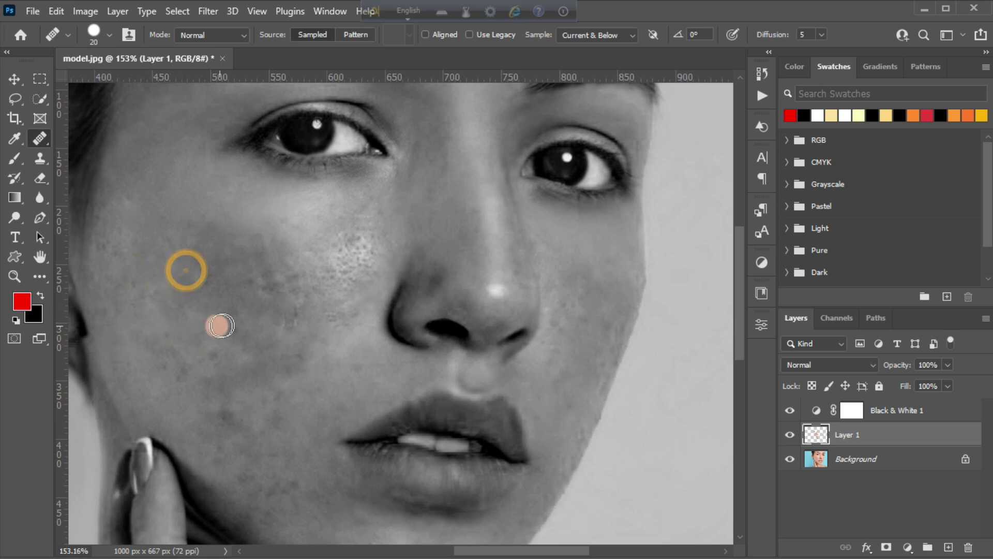
{"action": "left_click", "coordinate": [269, 284]}
{"action": "left_click", "coordinate": [327, 319]}
{"action": "left_click", "coordinate": [295, 315]}
Delete the Black & White adjustment layer so the photo shows in colour
{"action": "left_click", "coordinate": [15, 277]}
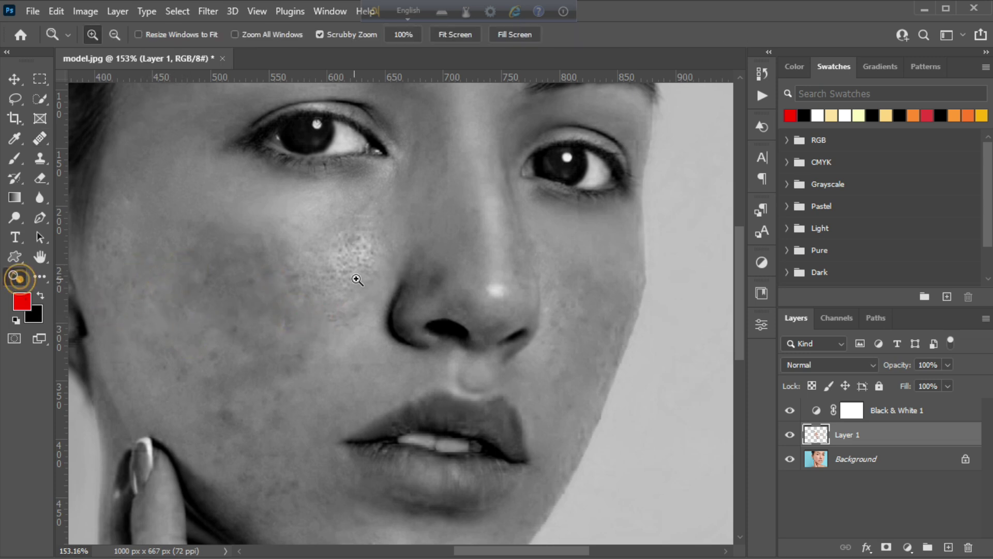
{"action": "left_click_drag", "start_coordinate": [356, 280], "coordinate": [338, 354]}
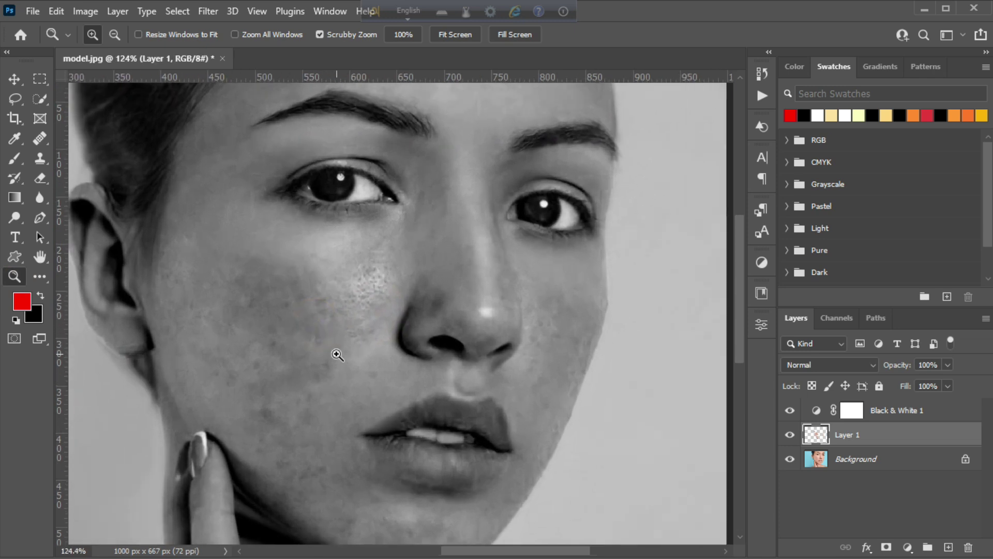
{"action": "left_click", "coordinate": [891, 414]}
{"action": "left_click_drag", "start_coordinate": [900, 412], "coordinate": [968, 547]}
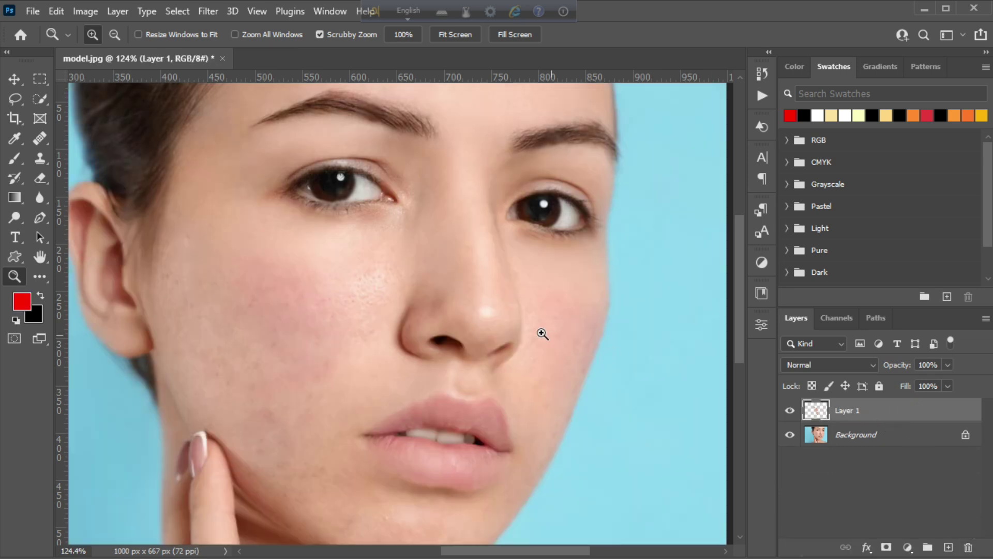
Compare the healed skin with the original, and stamp all visible layers into a new layer on top
{"action": "left_click", "coordinate": [792, 412]}
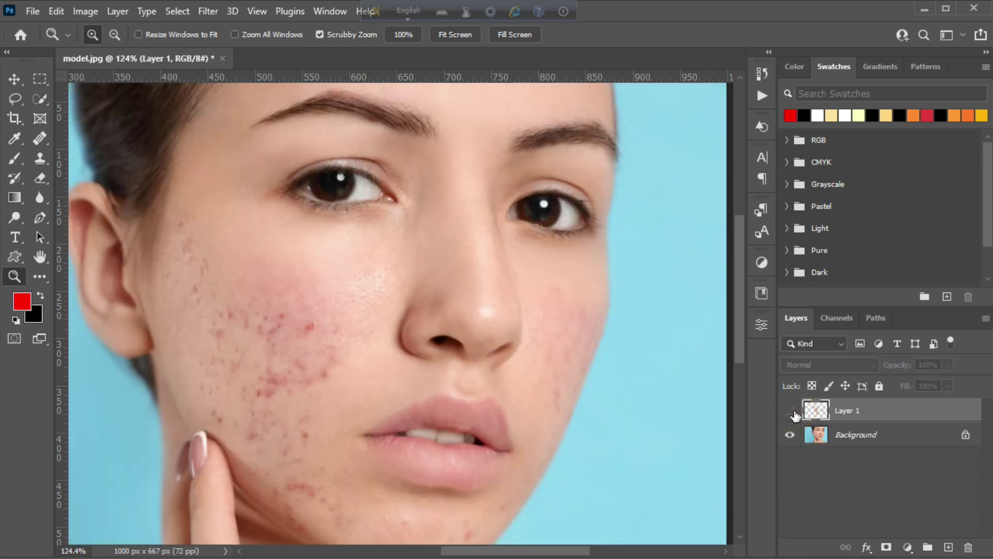
{"action": "left_click", "coordinate": [793, 411]}
{"action": "key", "text": "ctrl+alt+shift+e"}
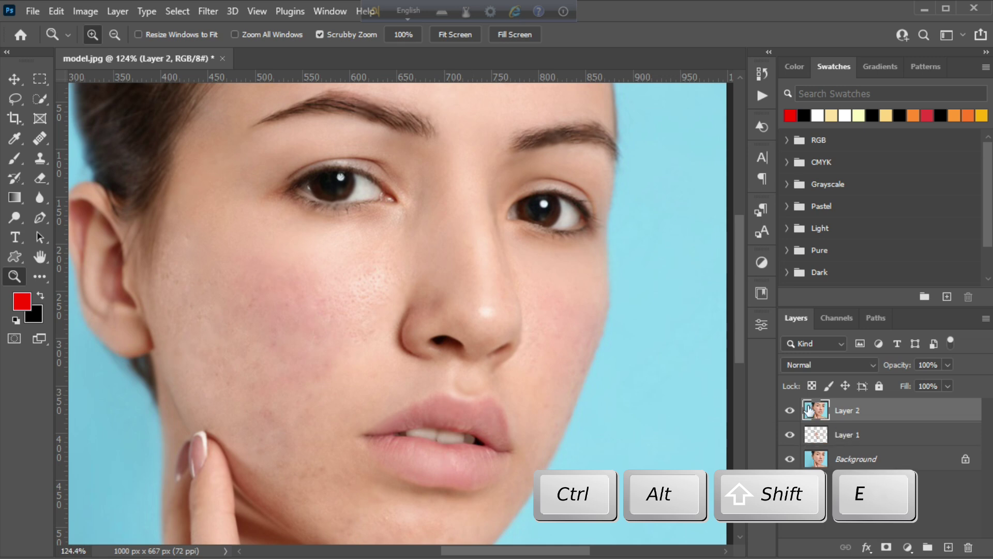
{"action": "left_click", "coordinate": [786, 410]}
{"action": "left_click", "coordinate": [786, 410]}
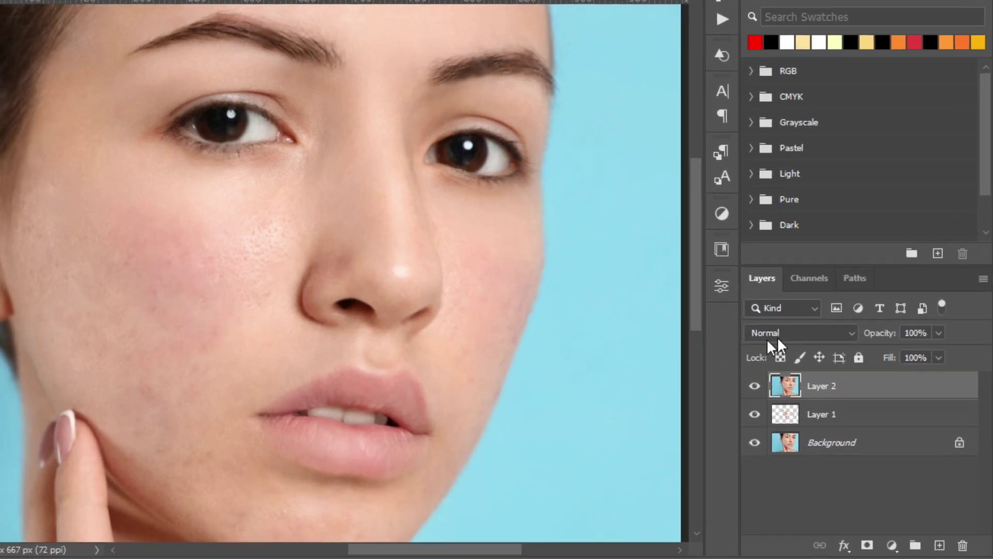
Set the stamped layer's blend mode to Vivid Light and invert its colours
{"action": "left_click", "coordinate": [812, 365]}
{"action": "left_click", "coordinate": [703, 253]}
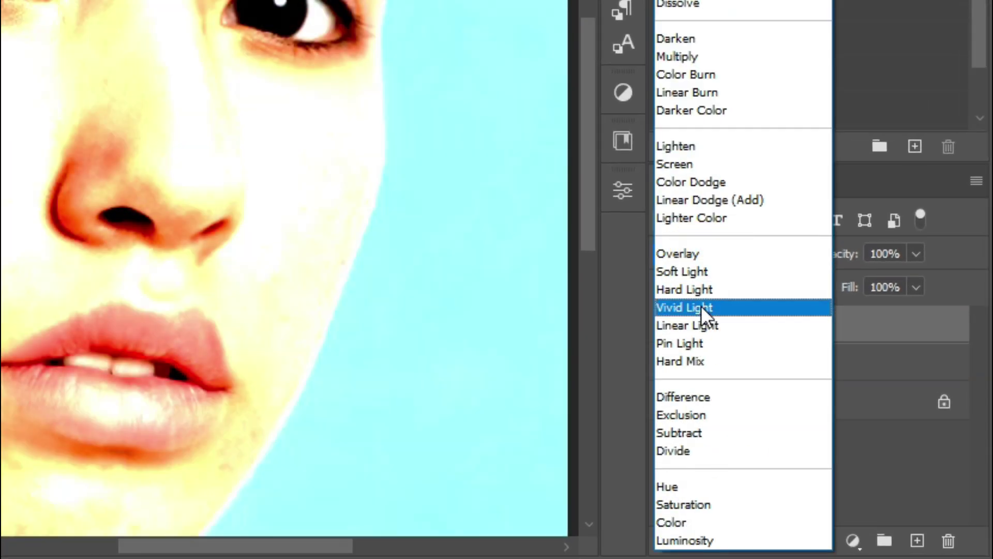
{"action": "left_click", "coordinate": [701, 306]}
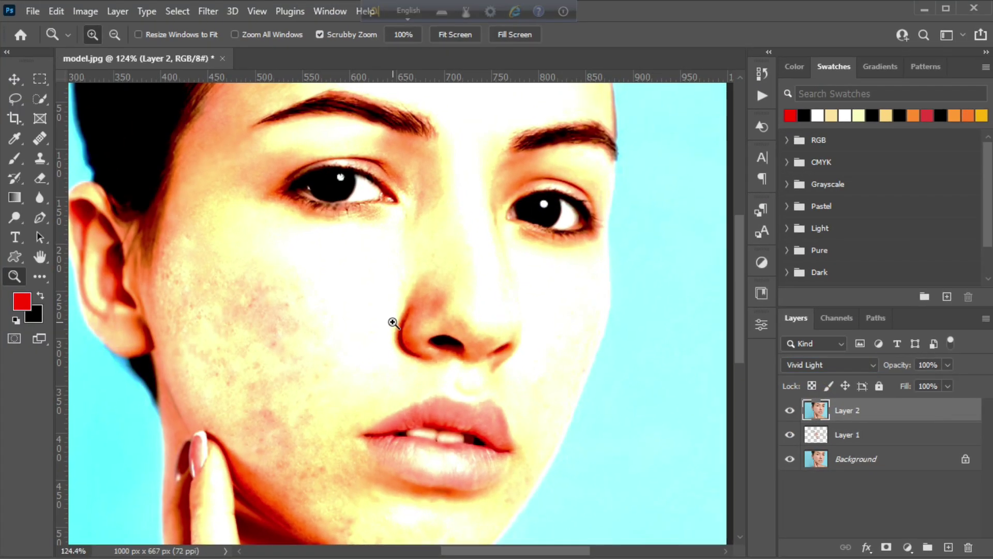
{"action": "key", "text": "ctrl+i"}
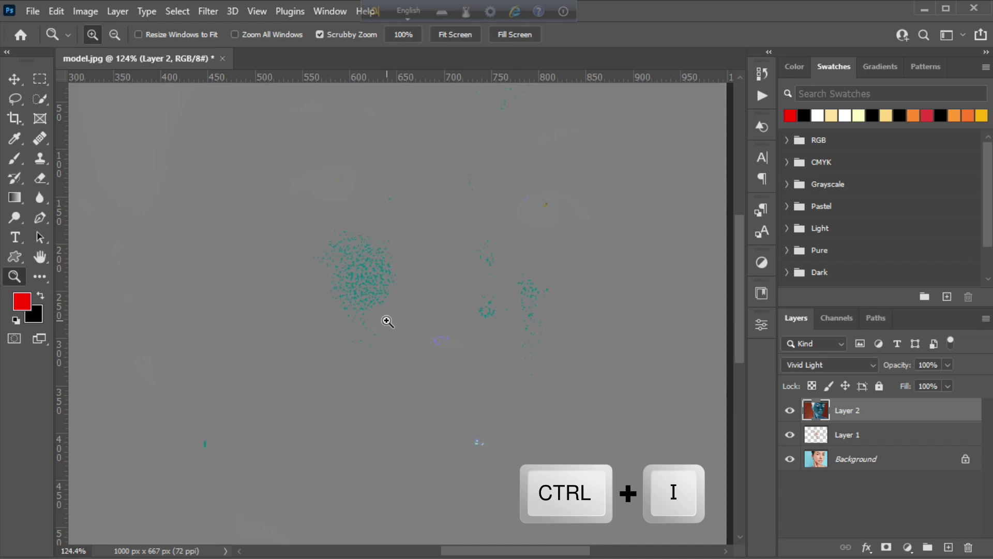
Apply a High Pass filter with a radius of 5 pixels to the inverted layer
{"action": "left_click", "coordinate": [208, 11]}
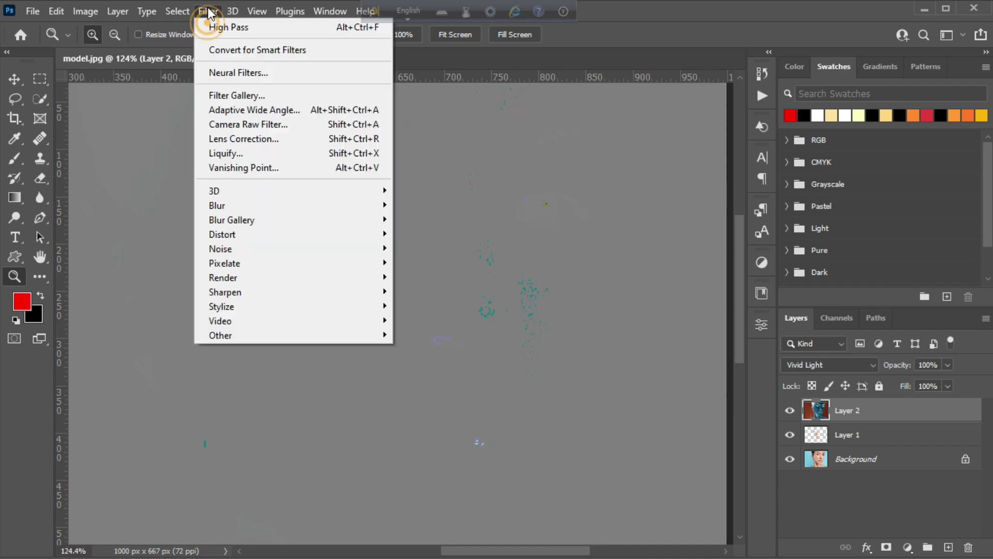
{"action": "mouse_move", "coordinate": [306, 337]}
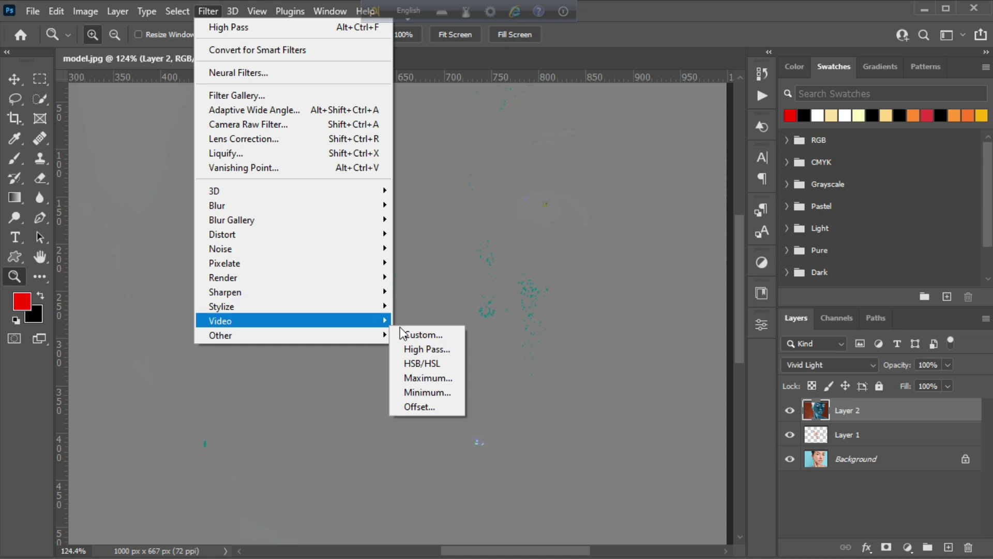
{"action": "left_click", "coordinate": [427, 349]}
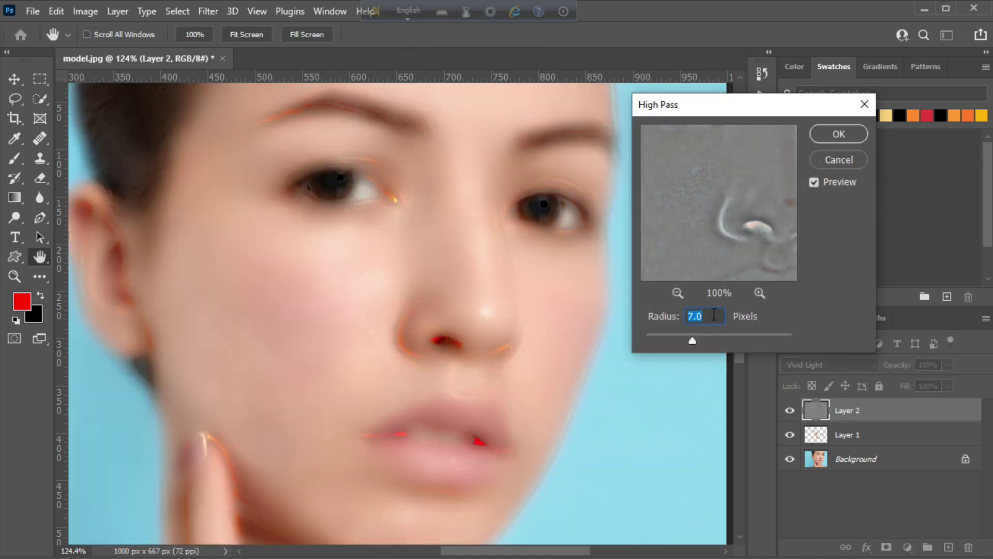
{"action": "left_click", "coordinate": [679, 320]}
{"action": "left_click", "coordinate": [782, 316]}
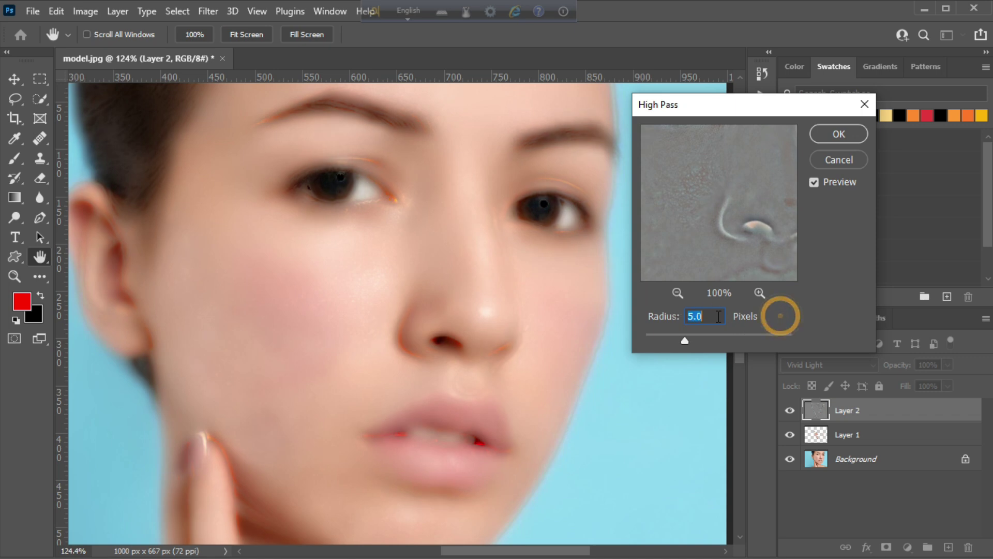
{"action": "left_click", "coordinate": [835, 135]}
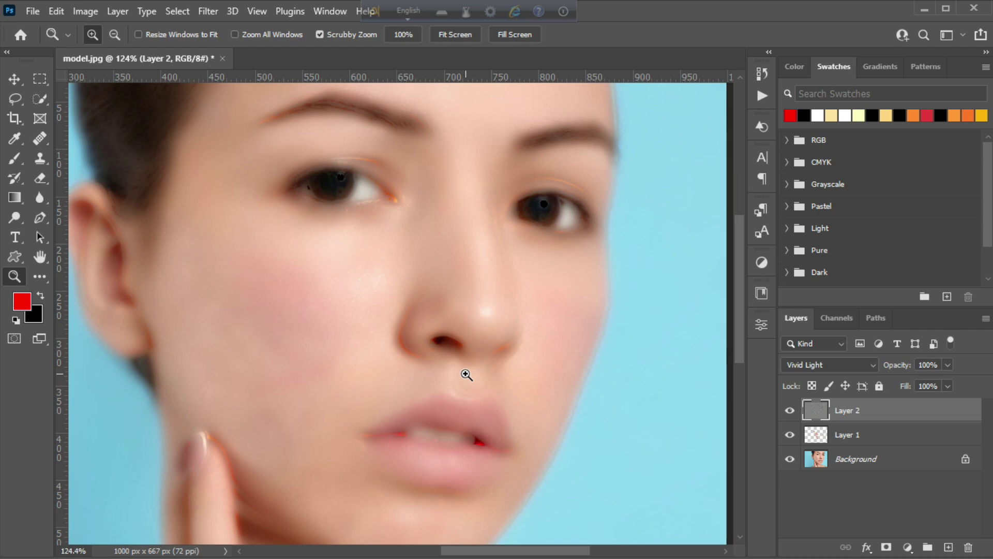
Add a layer mask to the High Pass layer and invert it to black to hide the smoothing
{"action": "left_click", "coordinate": [886, 548]}
{"action": "key", "text": "ctrl+i"}
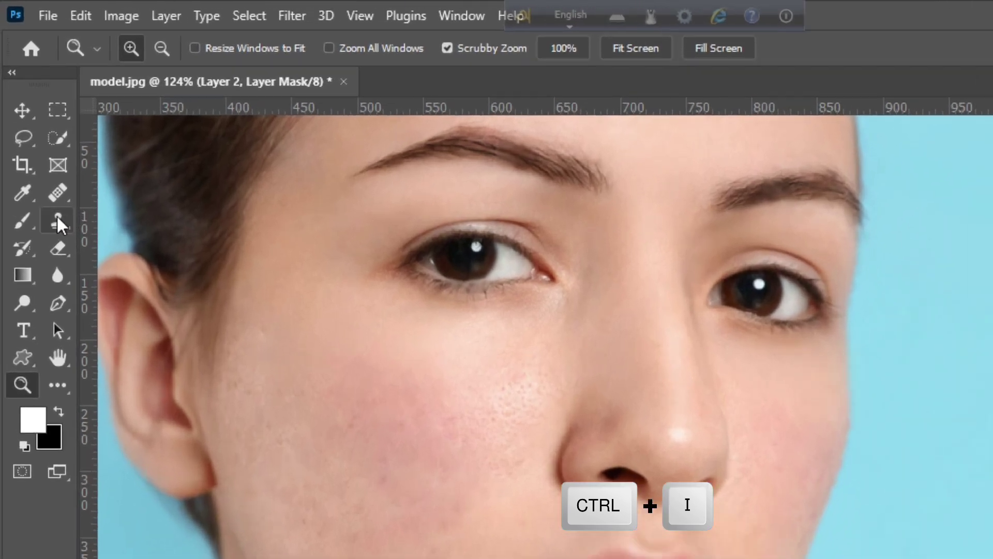
Set up the Brush tool with a soft round tip and 15% flow for painting white on the mask
{"action": "left_click", "coordinate": [16, 155]}
{"action": "right_click", "coordinate": [30, 250]}
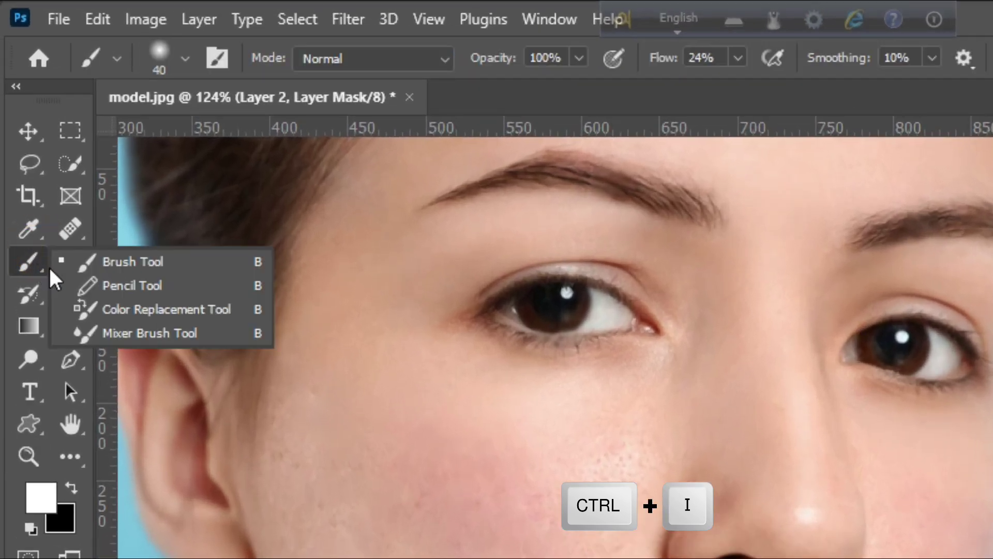
{"action": "left_click", "coordinate": [94, 268]}
{"action": "left_click", "coordinate": [160, 49]}
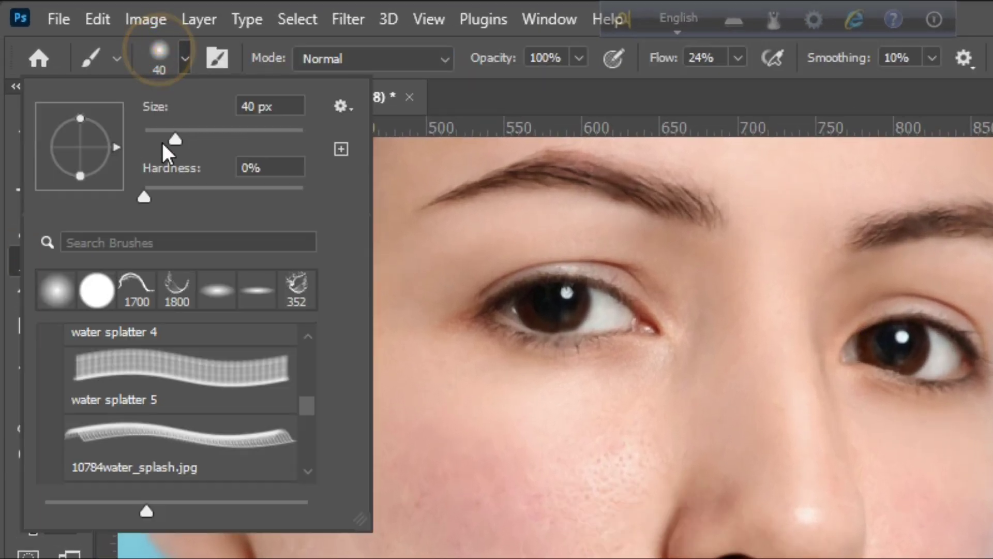
{"action": "left_click", "coordinate": [55, 288]}
{"action": "left_click", "coordinate": [158, 56]}
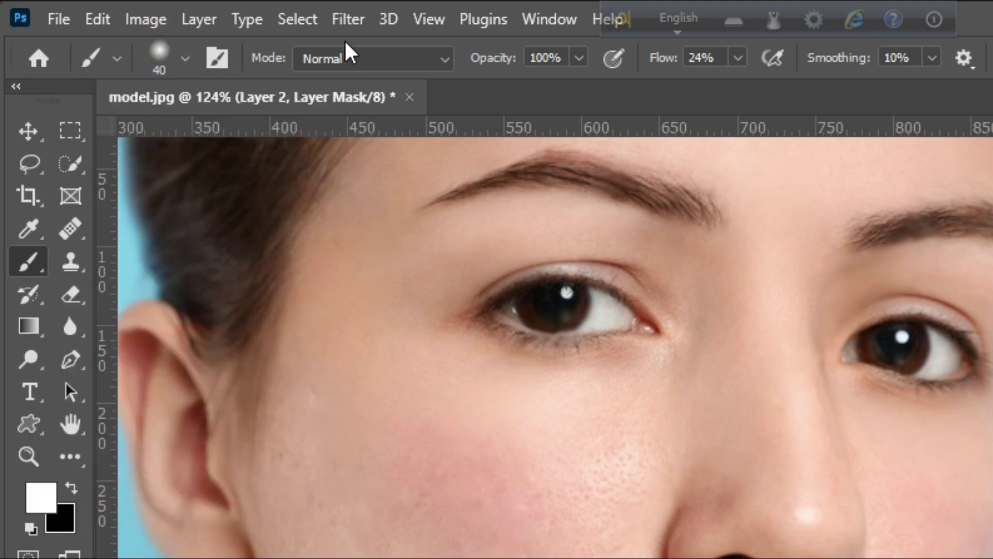
{"action": "mouse_move", "coordinate": [671, 64]}
{"action": "left_mouse_down"}
{"action": "mouse_move", "coordinate": [656, 64]}
{"action": "mouse_move", "coordinate": [674, 78]}
{"action": "mouse_move", "coordinate": [654, 71]}
{"action": "left_mouse_up"}
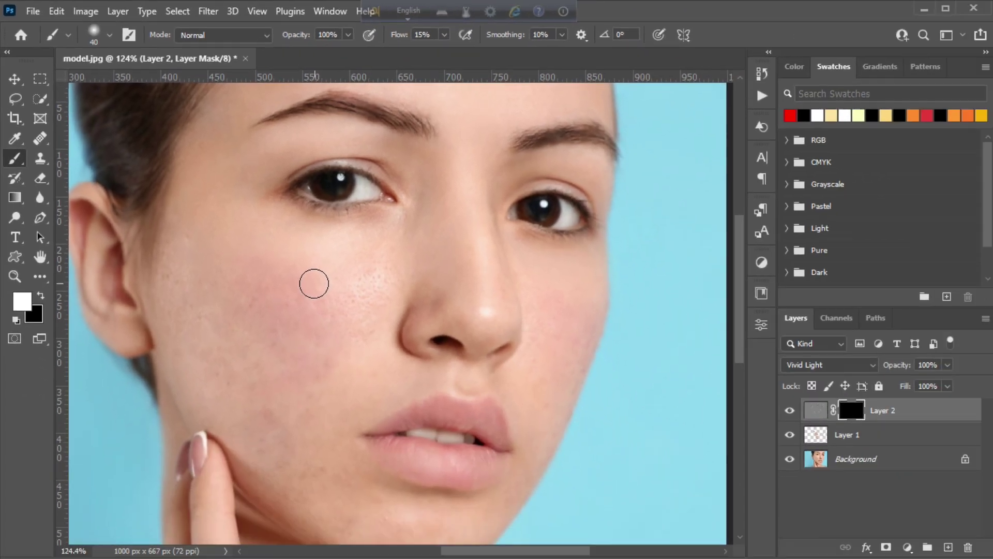
Smooth the larger cheek by painting white on the layer mask, reducing the brush to 60 px
{"action": "key", "text": "bracketright"}
{"action": "key", "text": "bracketright"}
{"action": "key", "text": "bracketright"}
{"action": "key", "text": "bracketright"}
{"action": "key", "text": "bracketright"}
{"action": "key", "text": "bracketright"}
{"action": "key", "text": "bracketright"}
{"action": "key", "text": "bracketright"}
{"action": "key", "text": "bracketright"}
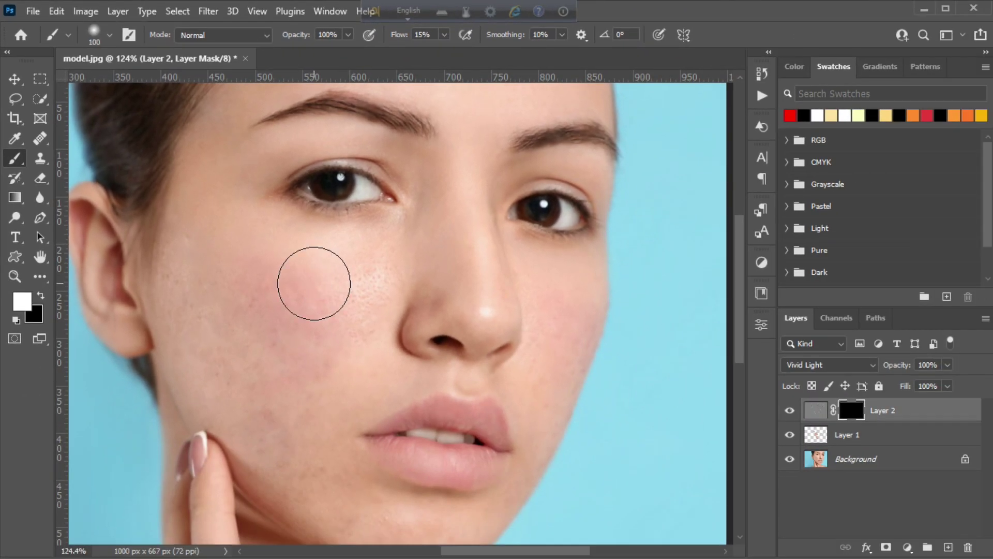
{"action": "key", "text": "bracketleft"}
{"action": "key", "text": "bracketleft"}
{"action": "key", "text": "bracketleft"}
{"action": "key", "text": "bracketleft"}
{"action": "key", "text": "bracketleft"}
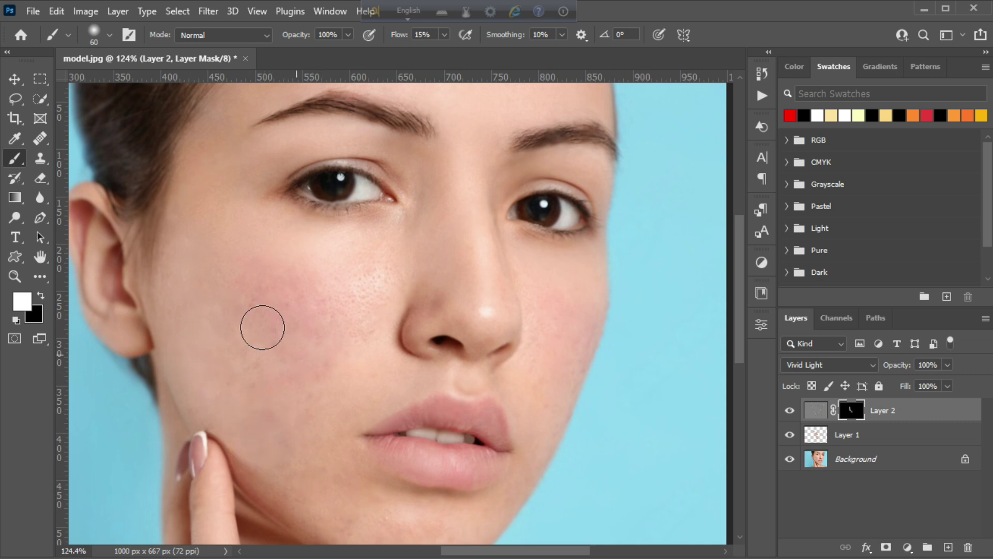
{"action": "scroll", "coordinate": [350, 374], "scroll_direction": "down", "scroll_amount": 1}
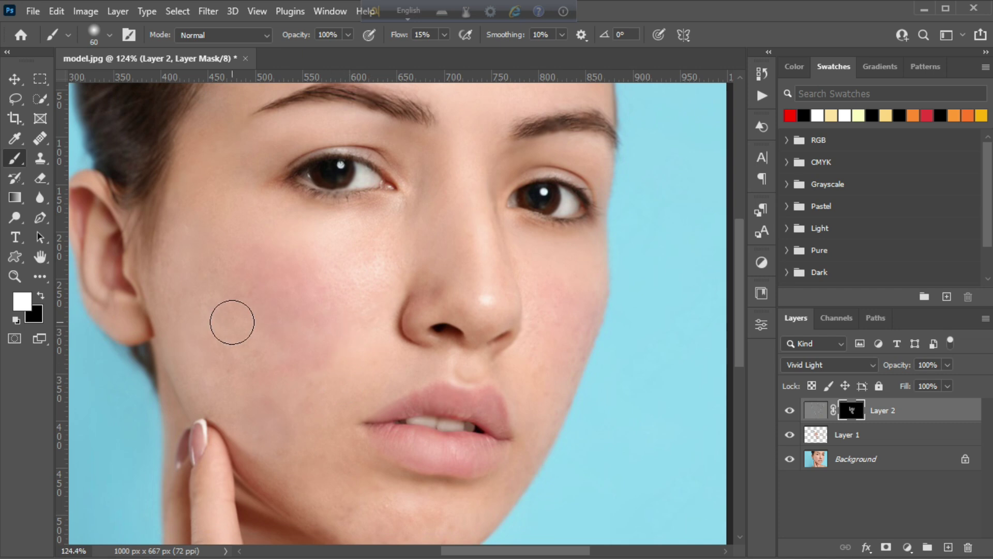
Smooth the forehead above the eyebrows on the mask with a brush of 50 to 60 px
{"action": "scroll", "coordinate": [218, 304], "scroll_direction": "up", "scroll_amount": 5}
{"action": "key", "text": "bracketleft"}
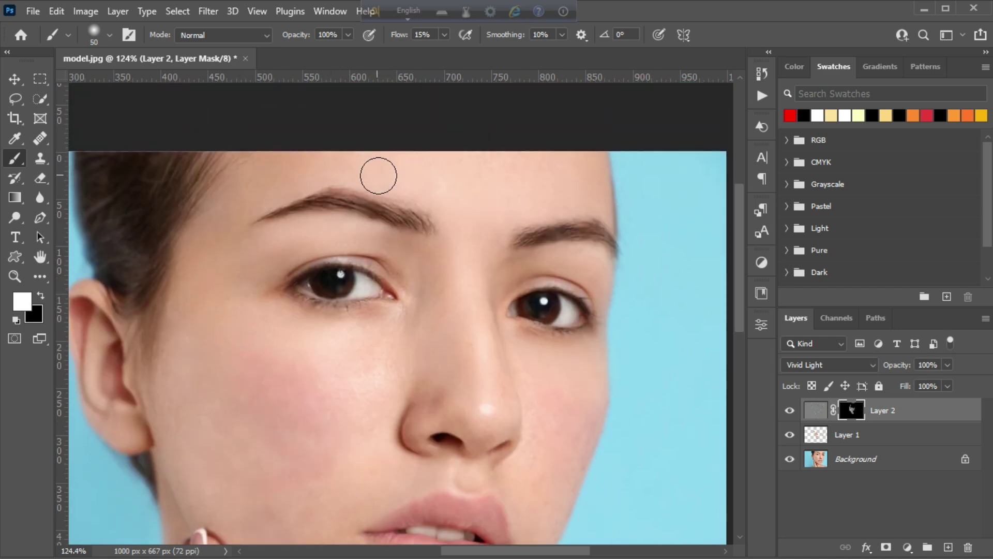
{"action": "key", "text": "bracketright"}
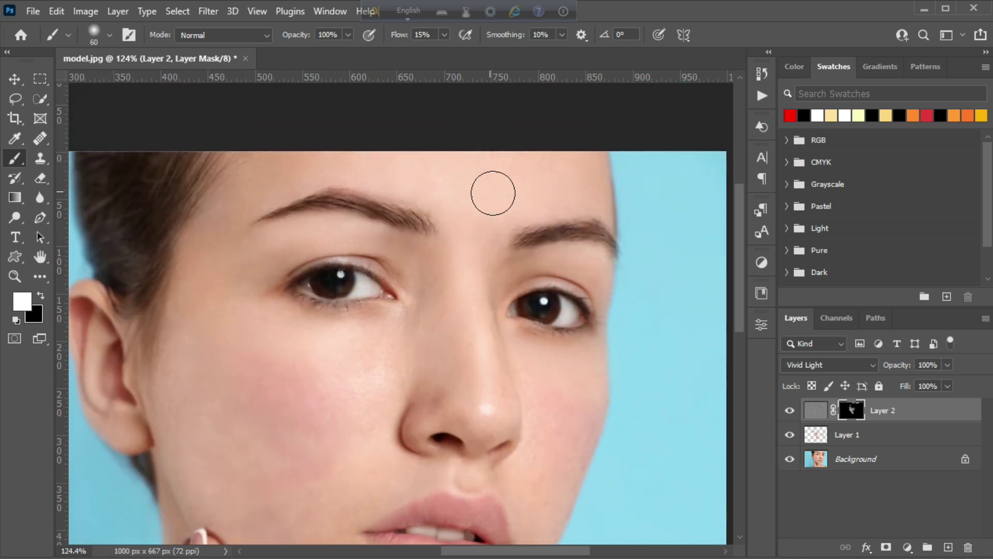
Reveal the smoothing on the lower cheek, chin and jawline, adapting the brush between 70 and 45 px
{"action": "scroll", "coordinate": [492, 190], "scroll_direction": "down", "scroll_amount": 5}
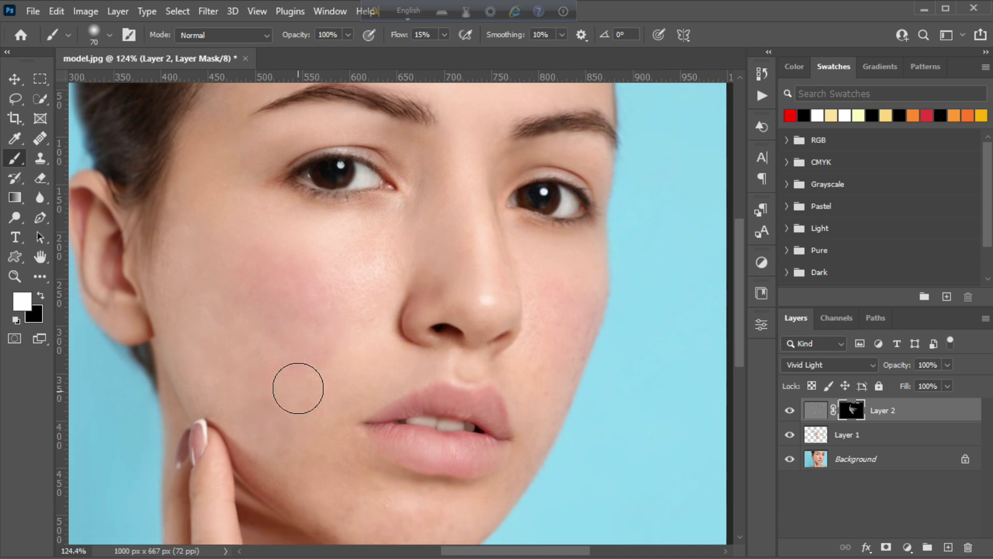
{"action": "key", "text": "bracketright"}
{"action": "scroll", "coordinate": [373, 468], "scroll_direction": "down", "scroll_amount": 3}
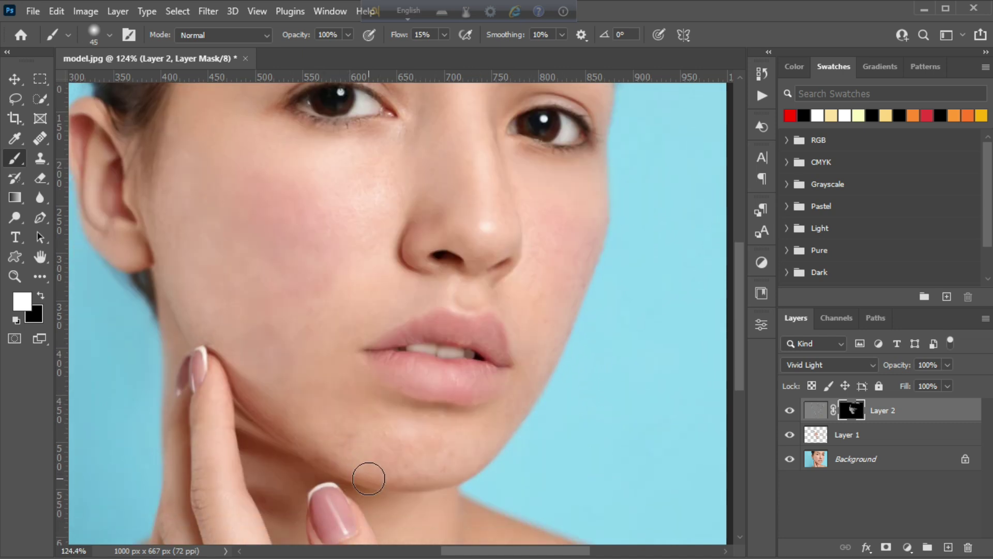
{"action": "key", "text": "bracketright"}
{"action": "key", "text": "bracketright"}
{"action": "key", "text": "bracketright"}
Smooth the opposite cheek beneath the eye on the mask with a 50 px brush
{"action": "scroll", "coordinate": [564, 273], "scroll_direction": "up", "scroll_amount": 2}
{"action": "key", "text": "bracketleft"}
{"action": "key", "text": "bracketleft"}
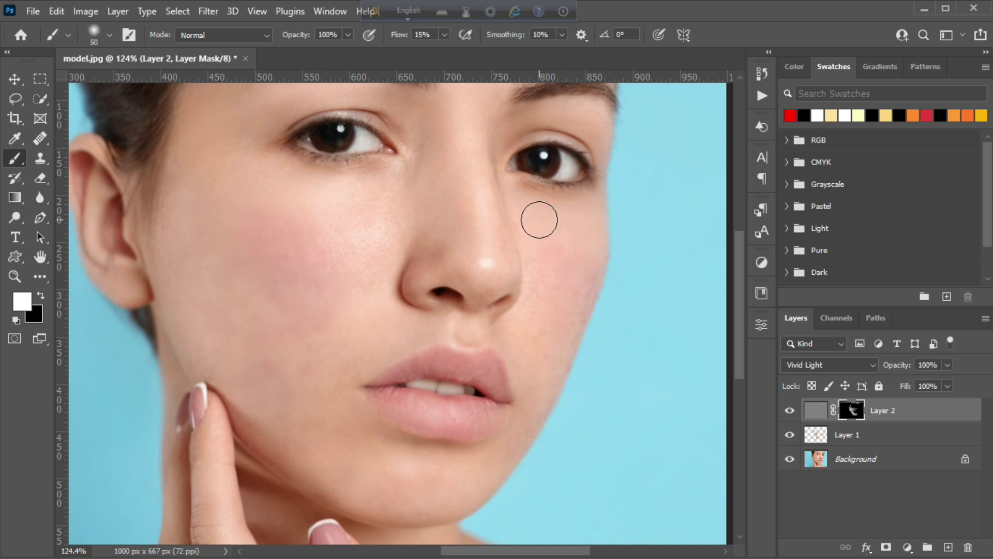
{"action": "scroll", "coordinate": [517, 243], "scroll_direction": "up", "scroll_amount": 2}
{"action": "scroll", "coordinate": [377, 331], "scroll_direction": "up", "scroll_amount": 1}
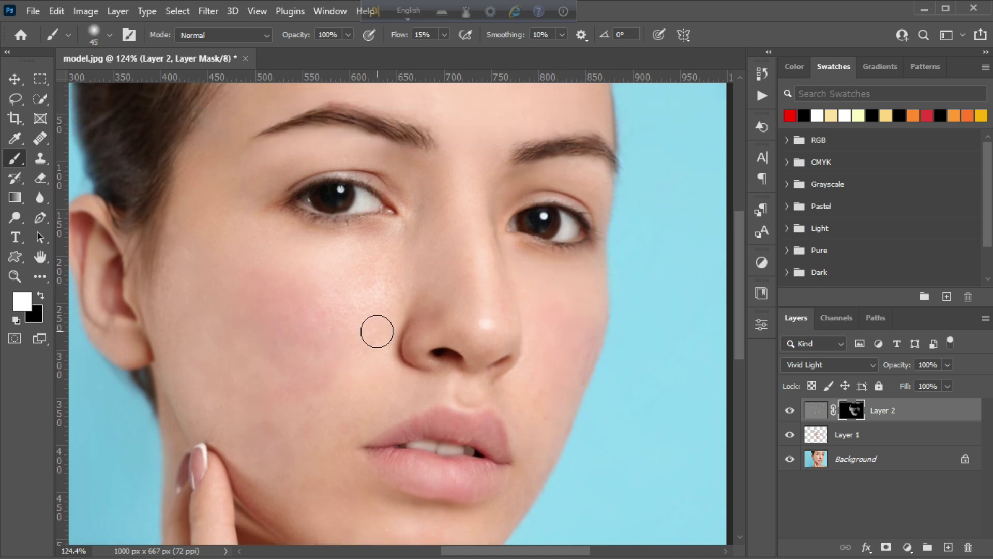
Paint the mask over the skin beside the nose, around the outer eye corner and down beside the ear
{"action": "mouse_move", "coordinate": [381, 277]}
{"action": "left_mouse_down"}
{"action": "mouse_move", "coordinate": [340, 260]}
{"action": "mouse_move", "coordinate": [355, 328]}
{"action": "left_mouse_up"}
{"action": "scroll", "coordinate": [359, 344], "scroll_direction": "down", "scroll_amount": 3}
{"action": "scroll", "coordinate": [237, 248], "scroll_direction": "up", "scroll_amount": 5}
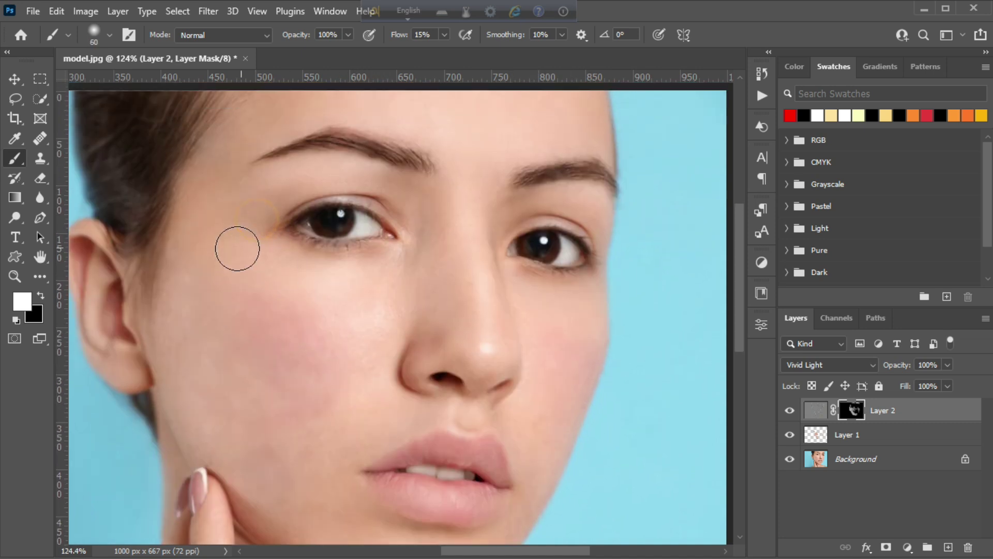
{"action": "scroll", "coordinate": [220, 156], "scroll_direction": "down", "scroll_amount": 3}
{"action": "left_click_drag", "start_coordinate": [173, 237], "coordinate": [170, 309]}
Smooth the jawline, the chin and the skin beside the mouth on the mask, reducing the brush to 40 px
{"action": "scroll", "coordinate": [206, 343], "scroll_direction": "down", "scroll_amount": 10}
{"action": "scroll", "coordinate": [261, 392], "scroll_direction": "up", "scroll_amount": 5}
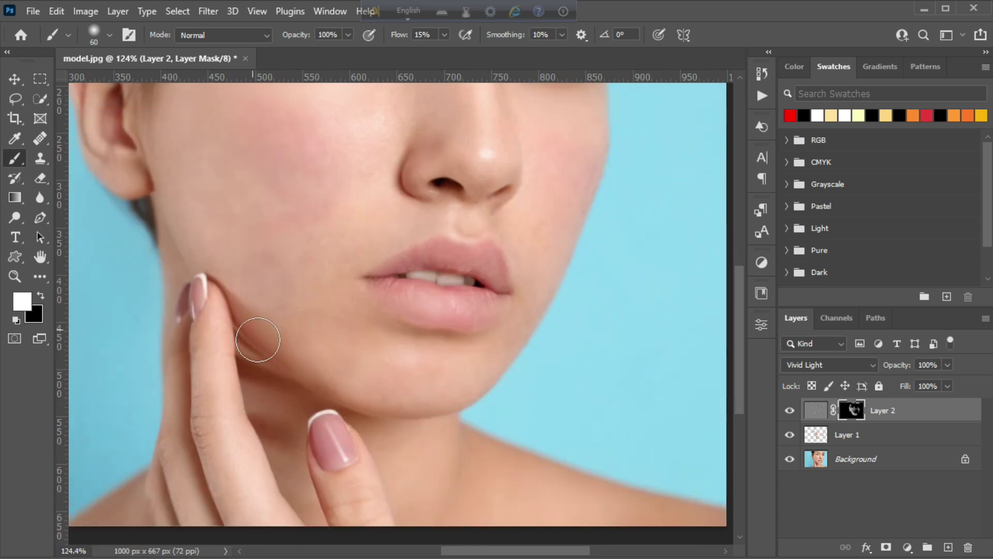
{"action": "scroll", "coordinate": [392, 380], "scroll_direction": "up", "scroll_amount": 1}
{"action": "key", "text": "bracketleft"}
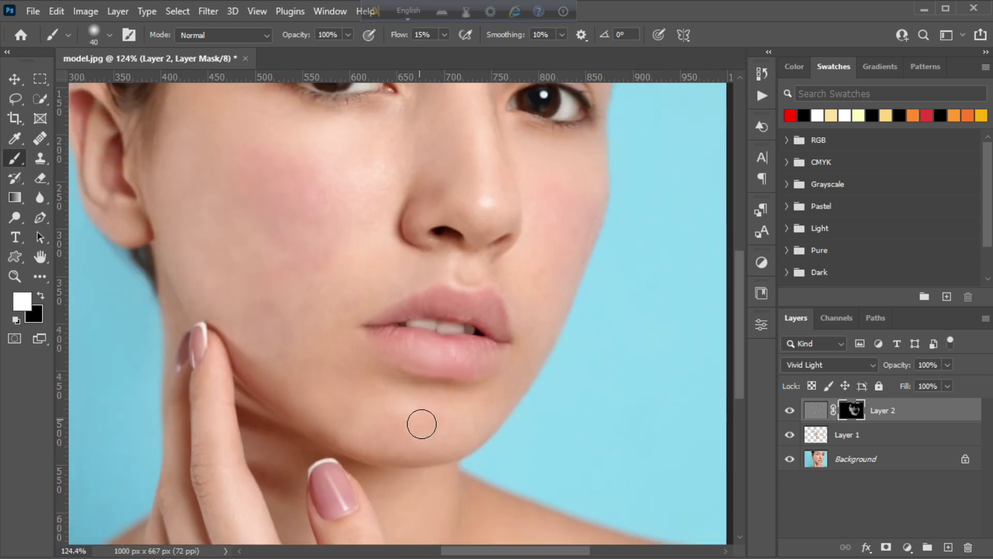
{"action": "scroll", "coordinate": [445, 428], "scroll_direction": "up", "scroll_amount": 7}
{"action": "scroll", "coordinate": [465, 437], "scroll_direction": "down", "scroll_amount": 1}
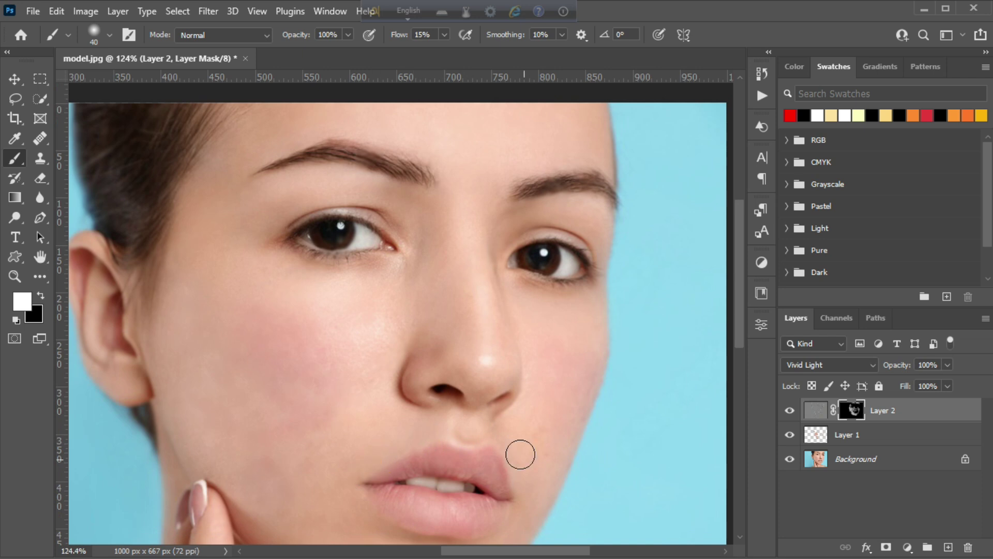
{"action": "scroll", "coordinate": [517, 445], "scroll_direction": "down", "scroll_amount": 2}
Even out the larger cheek from the jaw upward on the mask at 166% zoom with a 70 px brush
{"action": "key", "text": "z"}
{"action": "left_click_drag", "start_coordinate": [455, 320], "coordinate": [413, 335]}
{"action": "left_click_drag", "start_coordinate": [348, 370], "coordinate": [435, 328]}
{"action": "key", "text": "b"}
{"action": "key", "text": "bracketright"}
{"action": "key", "text": "bracketright"}
{"action": "key", "text": "bracketright"}
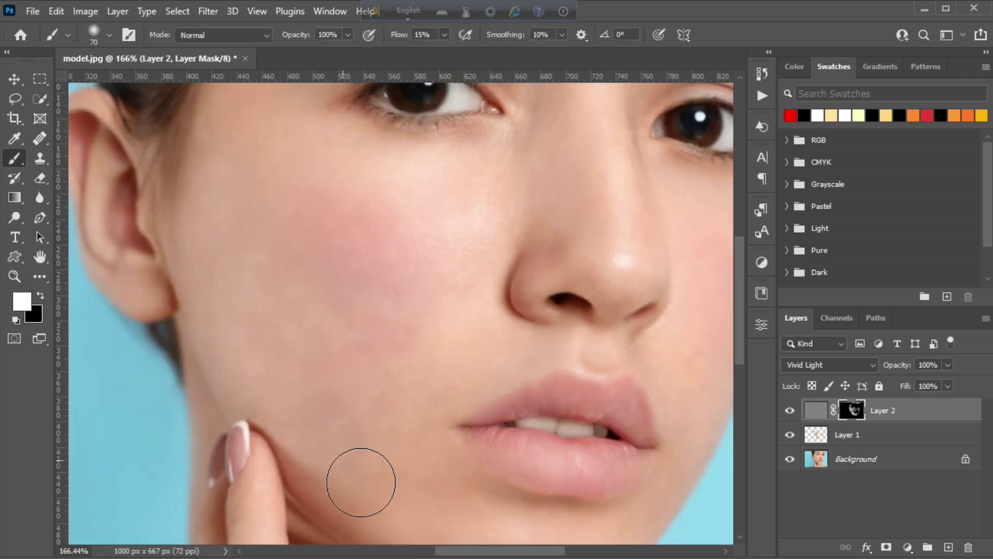
{"action": "mouse_move", "coordinate": [361, 482]}
{"action": "left_mouse_down"}
{"action": "mouse_move", "coordinate": [342, 388]}
{"action": "mouse_move", "coordinate": [259, 358]}
{"action": "mouse_move", "coordinate": [356, 360]}
{"action": "mouse_move", "coordinate": [292, 165]}
{"action": "mouse_move", "coordinate": [337, 284]}
{"action": "left_mouse_up"}
{"action": "scroll", "coordinate": [434, 268], "scroll_direction": "down", "scroll_amount": 1}
Smooth the upper eyelid below the eyebrow on the larger cheek's side with a 45 px brush
{"action": "scroll", "coordinate": [328, 209], "scroll_direction": "up", "scroll_amount": 5}
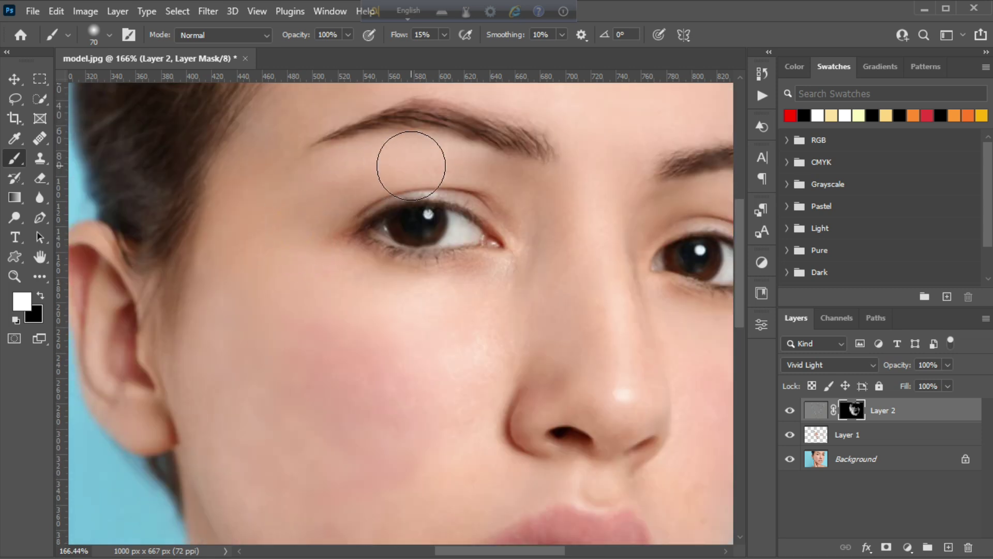
{"action": "key", "text": "bracketleft"}
{"action": "key", "text": "bracketleft"}
{"action": "key", "text": "bracketleft"}
{"action": "left_click_drag", "start_coordinate": [391, 161], "coordinate": [452, 164]}
{"action": "scroll", "coordinate": [534, 190], "scroll_direction": "down", "scroll_amount": 1}
{"action": "scroll", "coordinate": [487, 318], "scroll_direction": "down", "scroll_amount": 3}
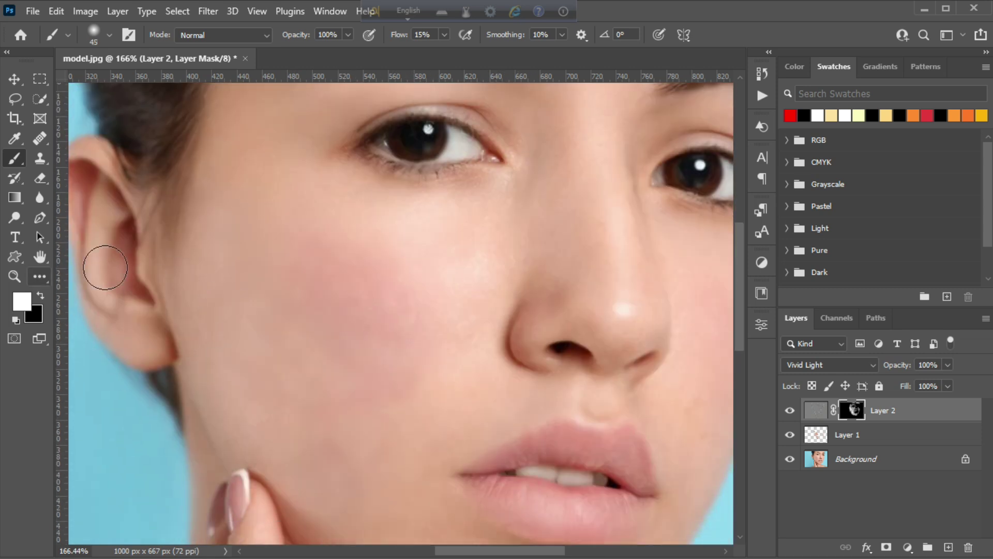
Stamp all visible layers into a new top layer and convert it to a Smart Object
{"action": "left_click", "coordinate": [15, 276]}
{"action": "left_click_drag", "start_coordinate": [595, 318], "coordinate": [566, 324]}
{"action": "scroll", "coordinate": [417, 344], "scroll_direction": "down", "scroll_amount": 3}
{"action": "scroll", "coordinate": [418, 344], "scroll_direction": "down", "scroll_amount": 3}
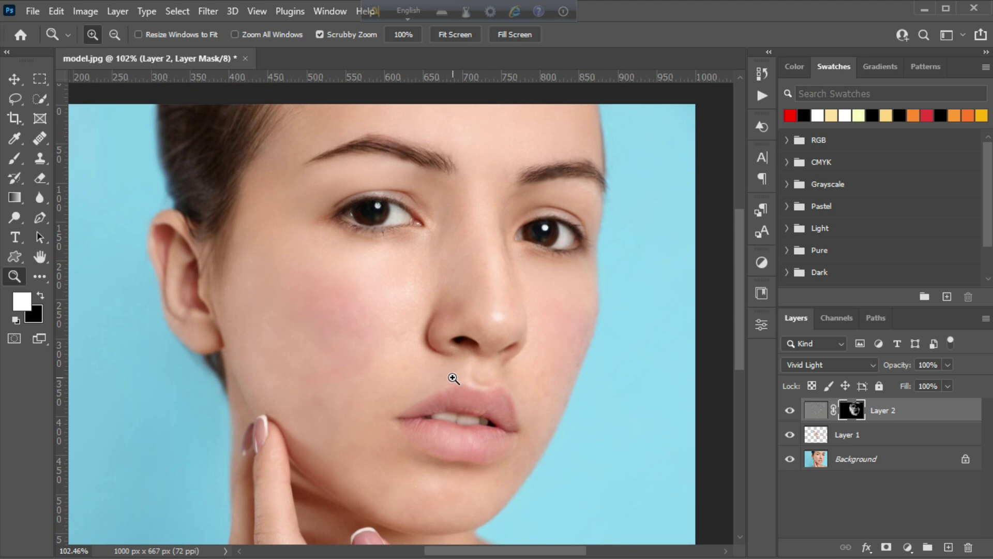
{"action": "key", "text": "ctrl+alt+shift+e"}
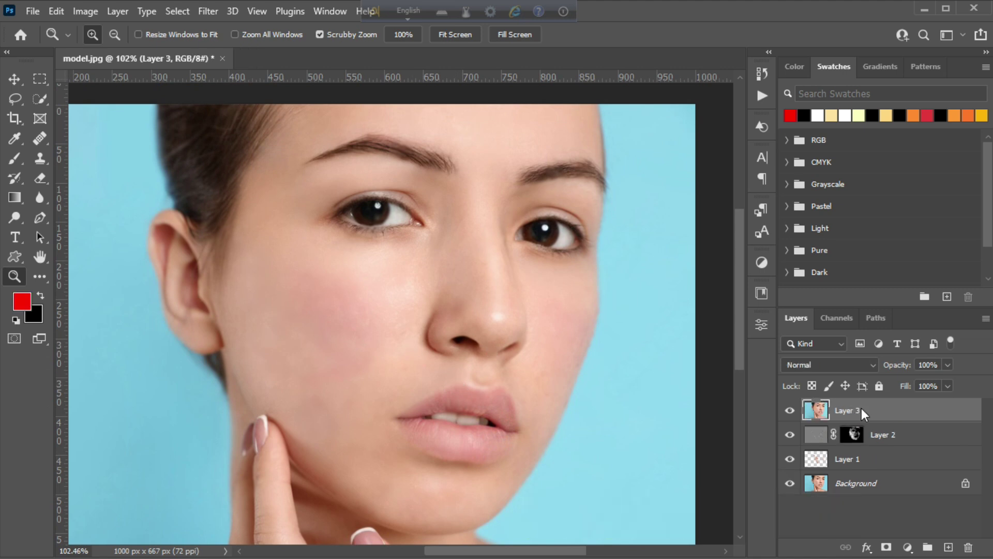
{"action": "right_click", "coordinate": [861, 408]}
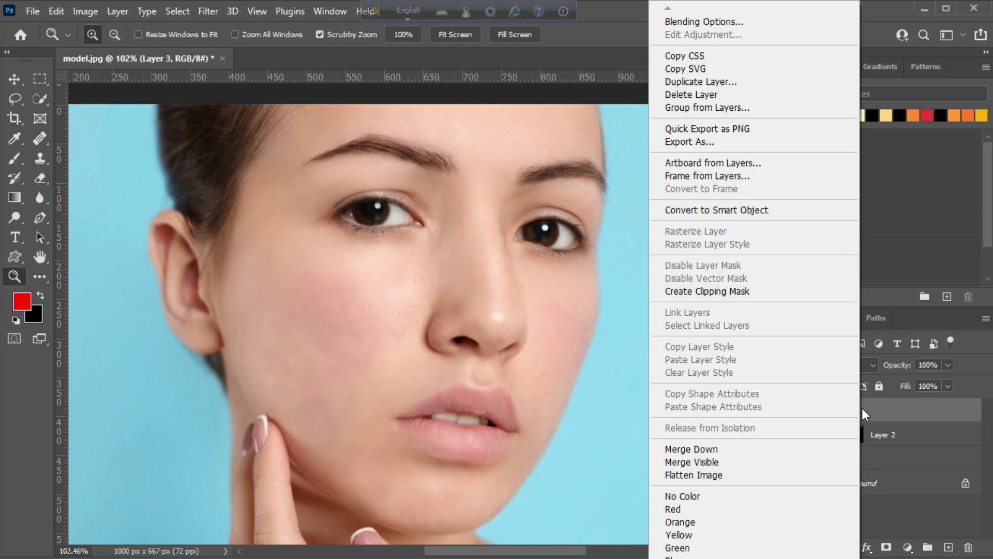
{"action": "left_click", "coordinate": [736, 210]}
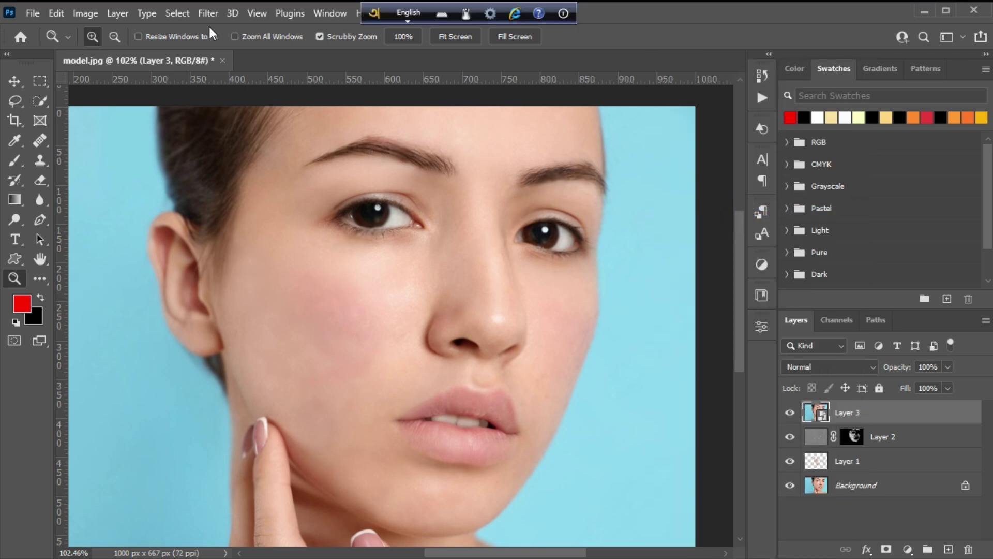
Open the Camera Raw Filter on the Smart Object and set Texture to -38 and Clarity to +7
{"action": "left_click", "coordinate": [207, 14]}
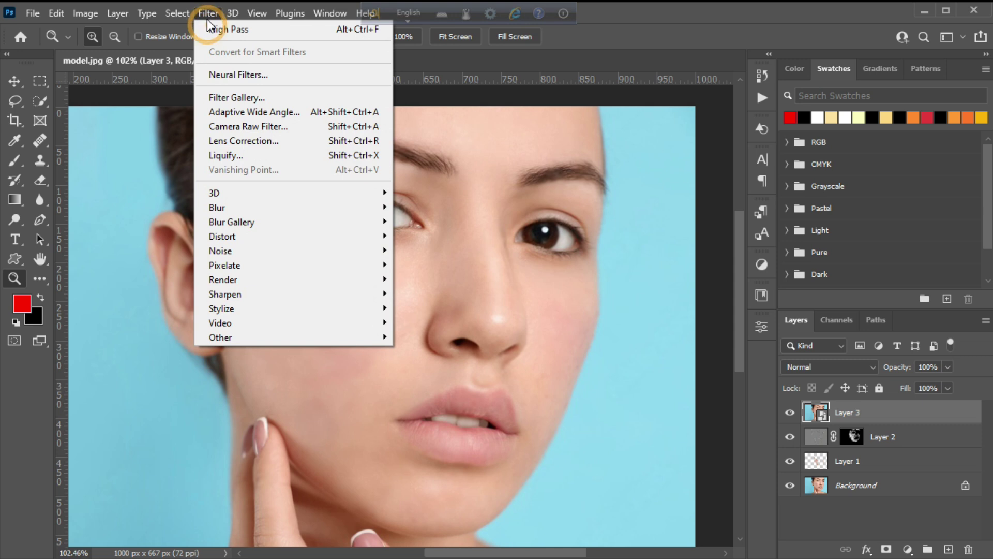
{"action": "left_click", "coordinate": [237, 128]}
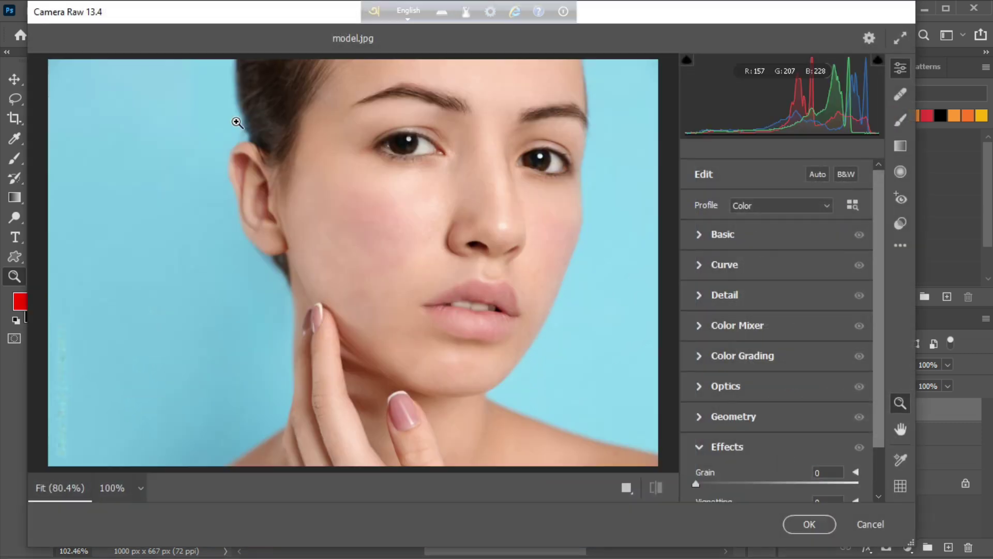
{"action": "left_click", "coordinate": [508, 175]}
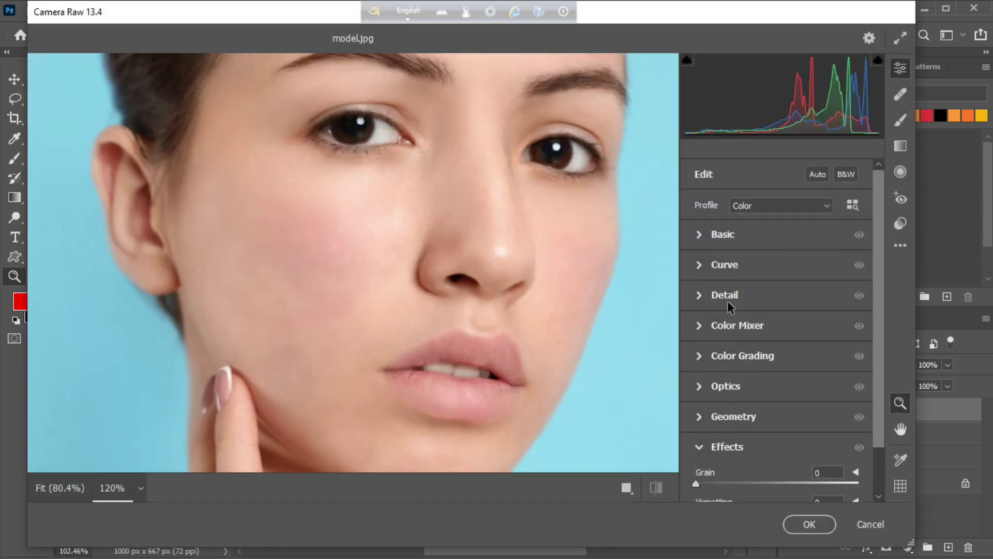
{"action": "left_click", "coordinate": [701, 234]}
{"action": "scroll", "coordinate": [736, 388], "scroll_direction": "down", "scroll_amount": 3}
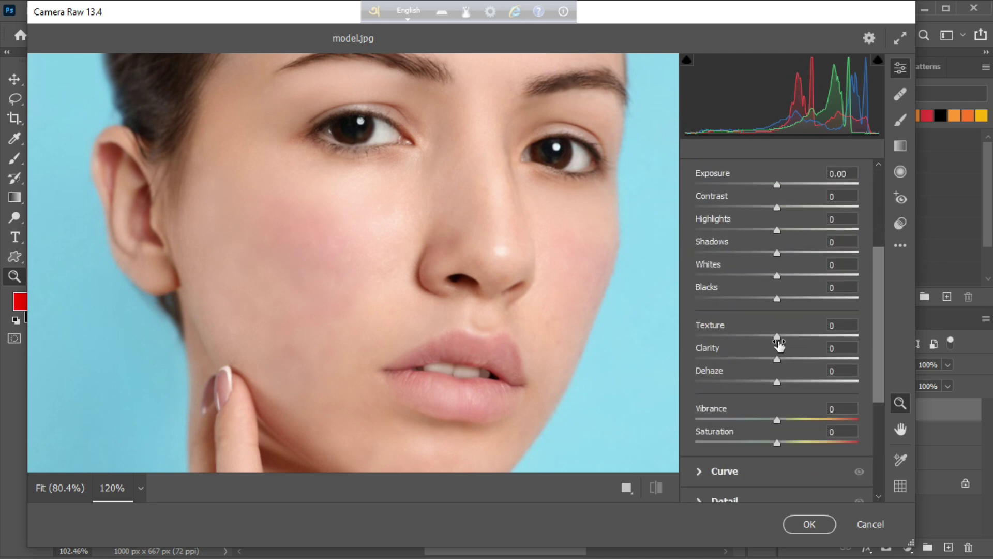
{"action": "left_click_drag", "start_coordinate": [812, 339], "coordinate": [745, 348]}
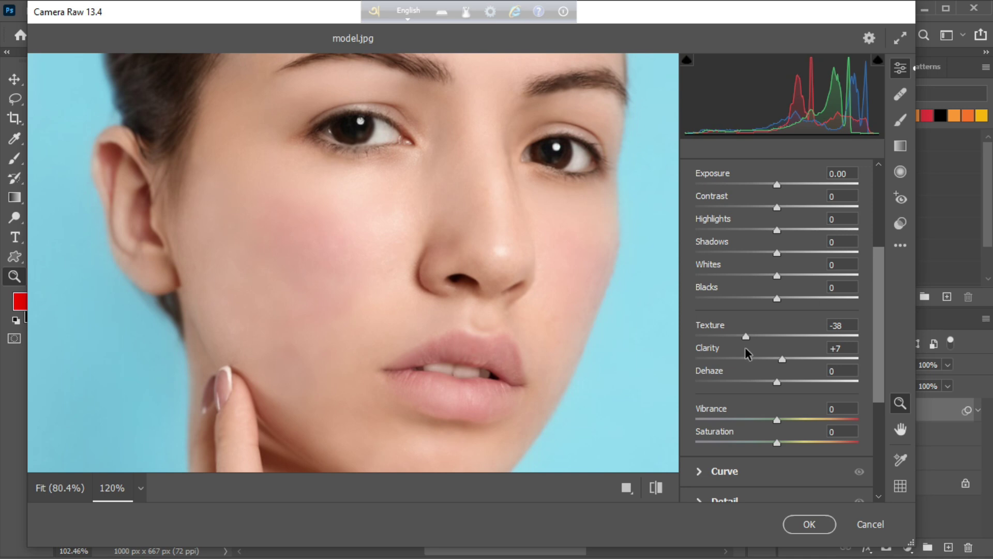
Set Sharpening to 42, Noise Reduction to 16 and Color Noise Reduction to 12, comparing with the original settings
{"action": "scroll", "coordinate": [713, 380], "scroll_direction": "down", "scroll_amount": 1}
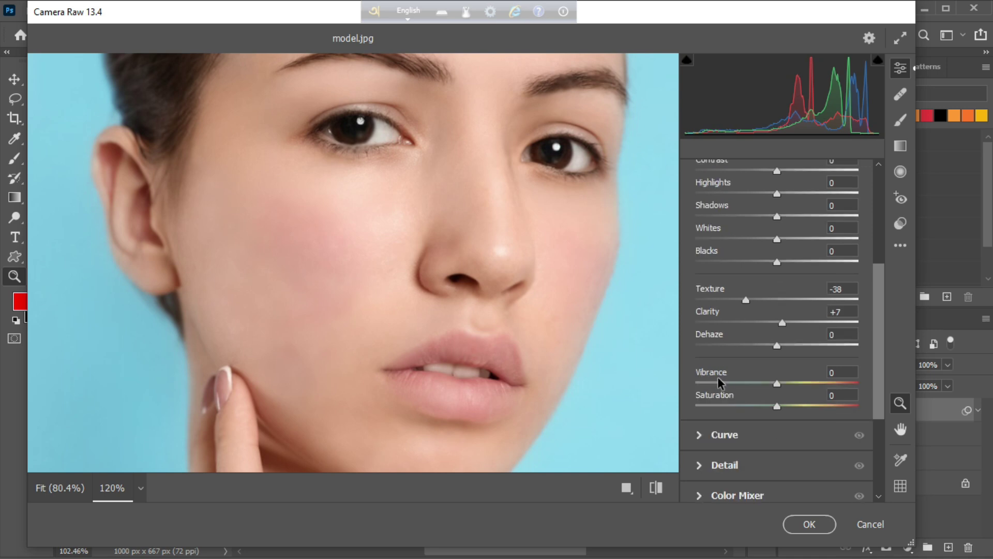
{"action": "scroll", "coordinate": [716, 377], "scroll_direction": "down", "scroll_amount": 2}
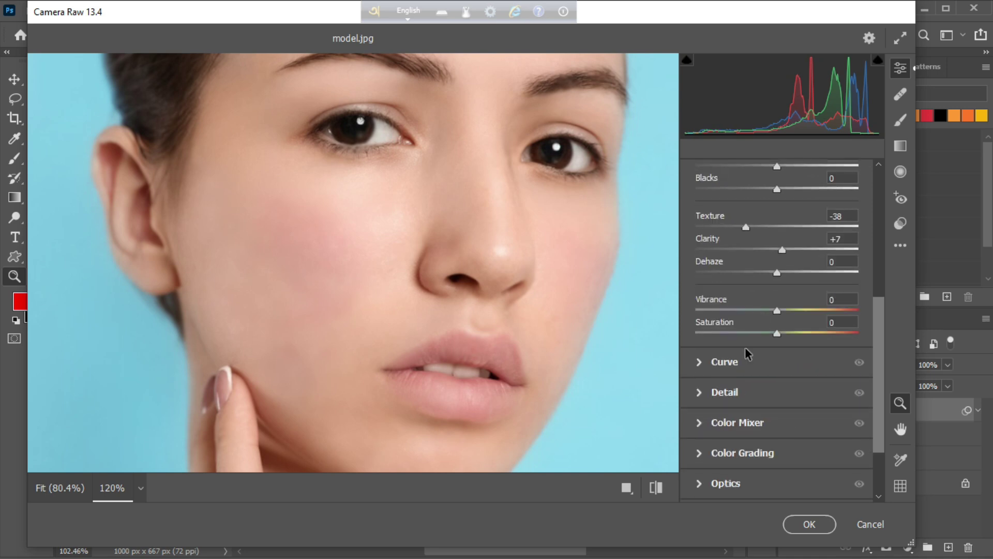
{"action": "left_click", "coordinate": [702, 393]}
{"action": "left_click_drag", "start_coordinate": [698, 332], "coordinate": [715, 392]}
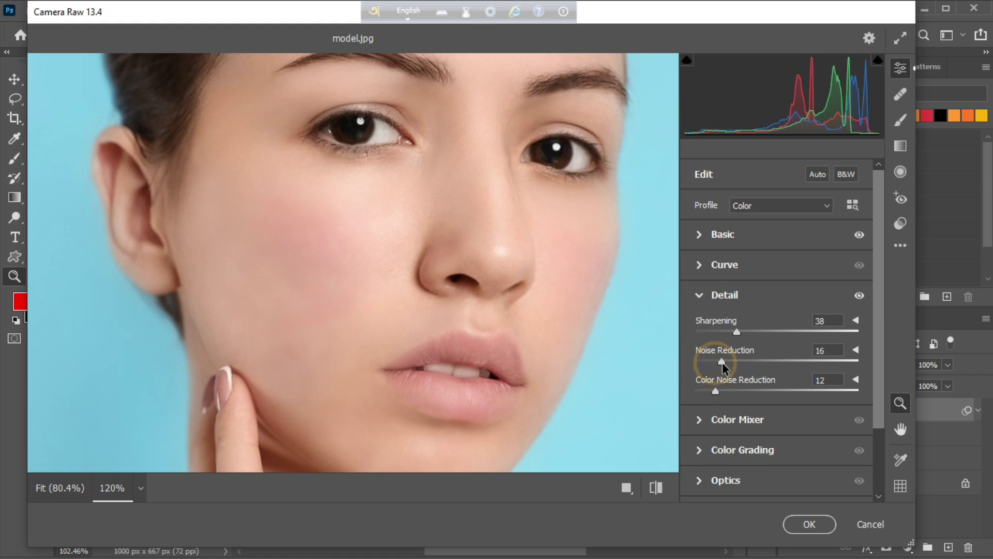
{"action": "left_click", "coordinate": [656, 488]}
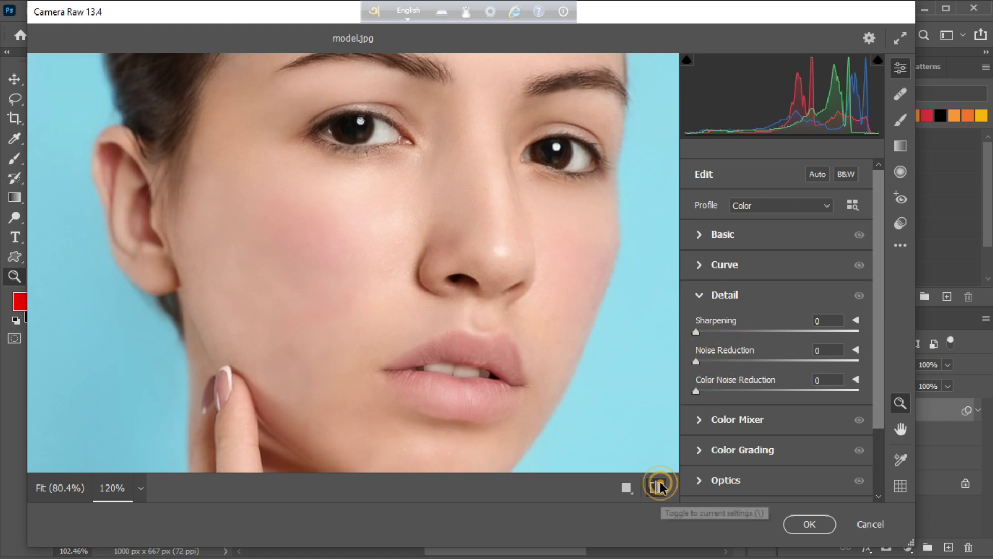
{"action": "left_click", "coordinate": [657, 487]}
{"action": "left_click", "coordinate": [658, 487]}
{"action": "left_click", "coordinate": [659, 486]}
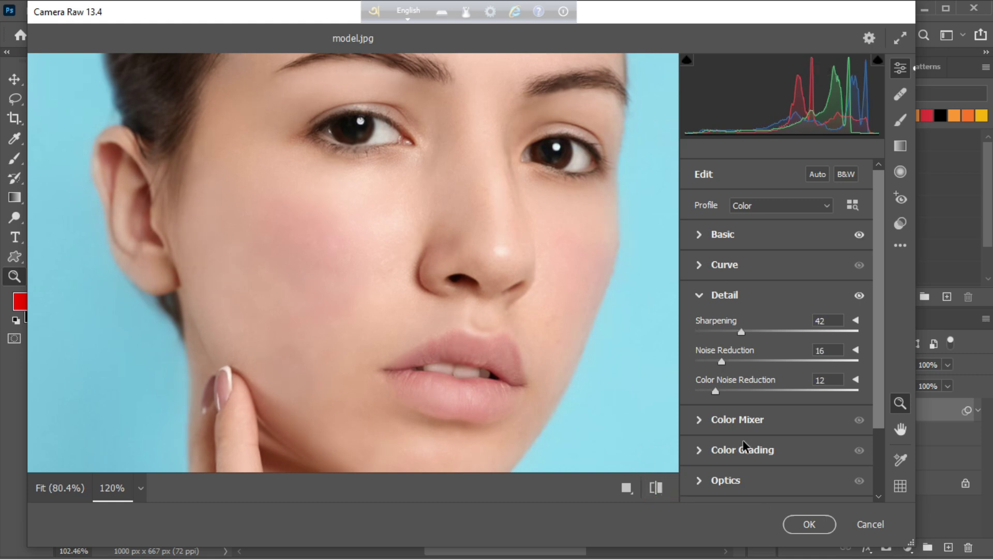
Add a slight amount of Grain under Effects, compare before and after, and apply the Camera Raw filter
{"action": "scroll", "coordinate": [746, 439], "scroll_direction": "down", "scroll_amount": 2}
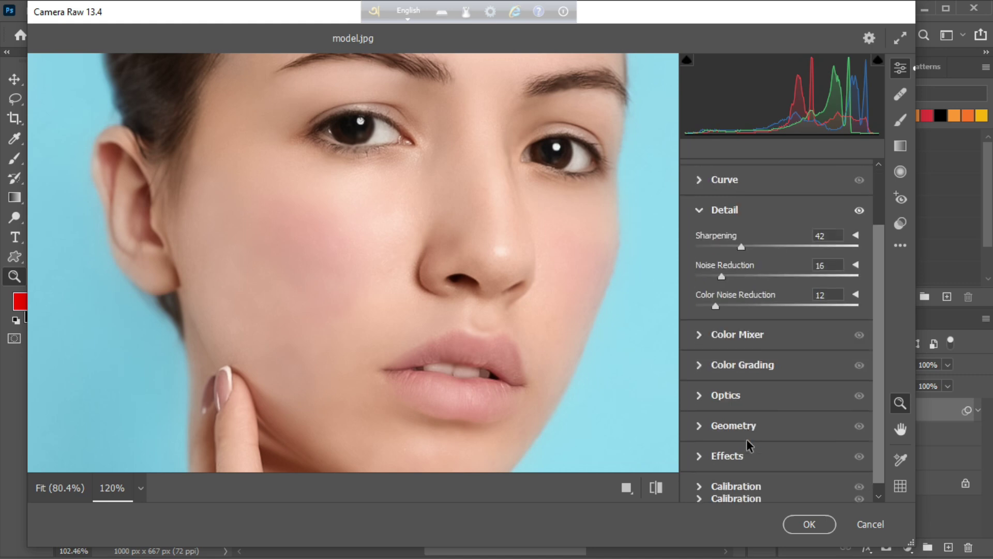
{"action": "left_click", "coordinate": [707, 449]}
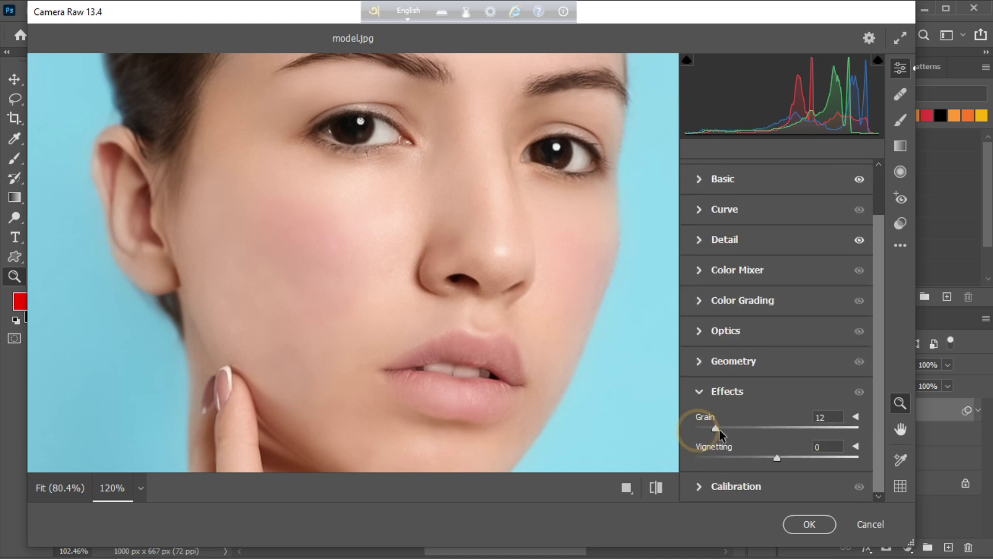
{"action": "mouse_move", "coordinate": [718, 430]}
{"action": "left_mouse_down"}
{"action": "mouse_move", "coordinate": [697, 433]}
{"action": "mouse_move", "coordinate": [706, 433]}
{"action": "left_mouse_up"}
{"action": "left_click_drag", "start_coordinate": [407, 212], "coordinate": [416, 271]}
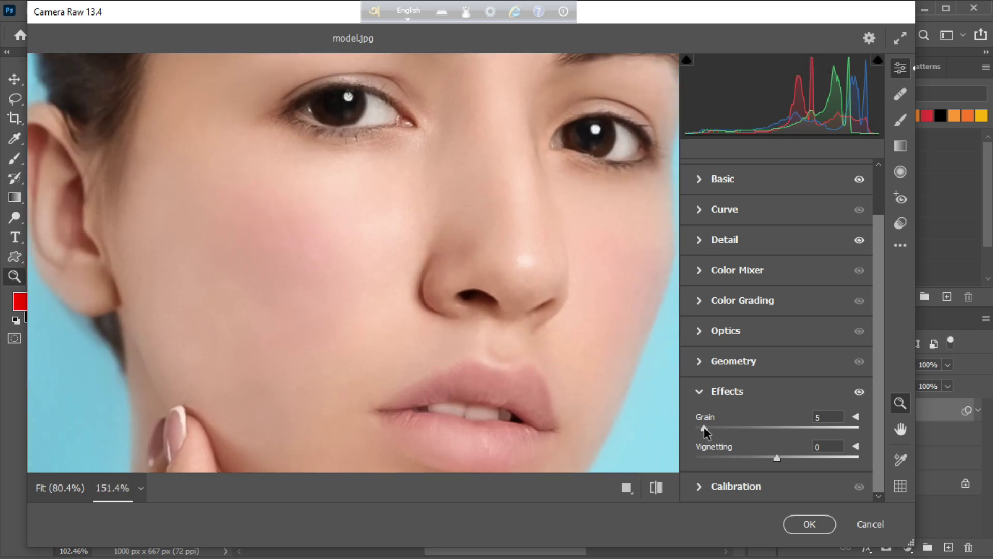
{"action": "mouse_move", "coordinate": [706, 431]}
{"action": "left_mouse_down"}
{"action": "mouse_move", "coordinate": [811, 436]}
{"action": "mouse_move", "coordinate": [712, 432]}
{"action": "left_mouse_up"}
{"action": "left_click", "coordinate": [656, 487]}
{"action": "left_click", "coordinate": [656, 487]}
{"action": "left_click", "coordinate": [809, 524]}
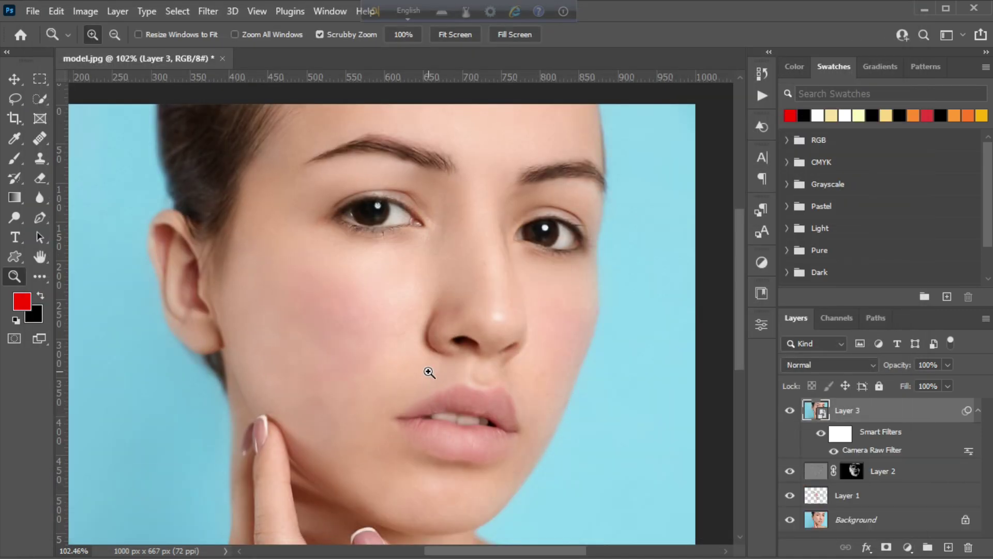
Trace the upper lip's outline from one mouth corner to the other with the Pen tool in Shape mode
{"action": "left_click_drag", "start_coordinate": [427, 370], "coordinate": [462, 330]}
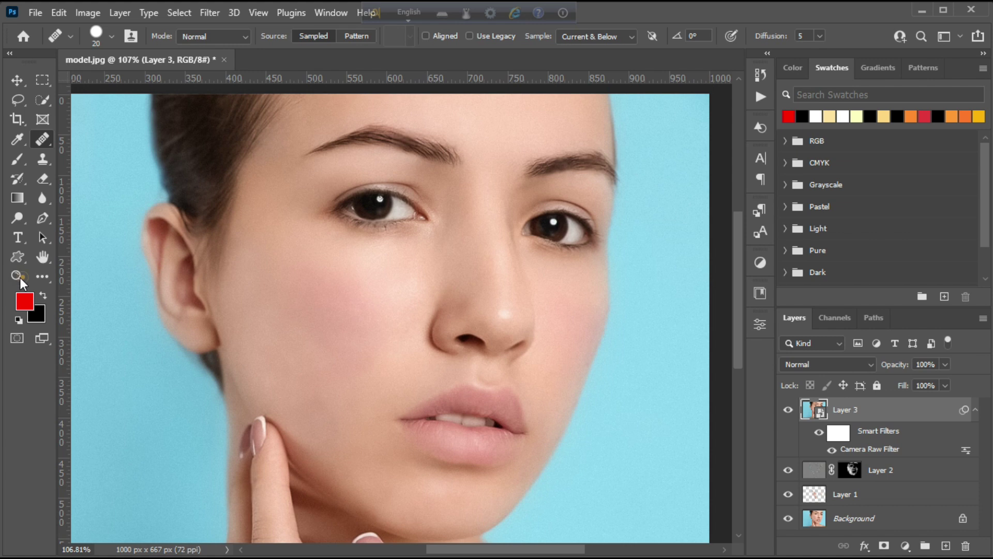
{"action": "key", "text": "z"}
{"action": "mouse_move", "coordinate": [582, 452]}
{"action": "left_mouse_down"}
{"action": "mouse_move", "coordinate": [610, 490]}
{"action": "mouse_move", "coordinate": [596, 477]}
{"action": "left_mouse_up"}
{"action": "left_click_drag", "start_coordinate": [497, 439], "coordinate": [444, 452]}
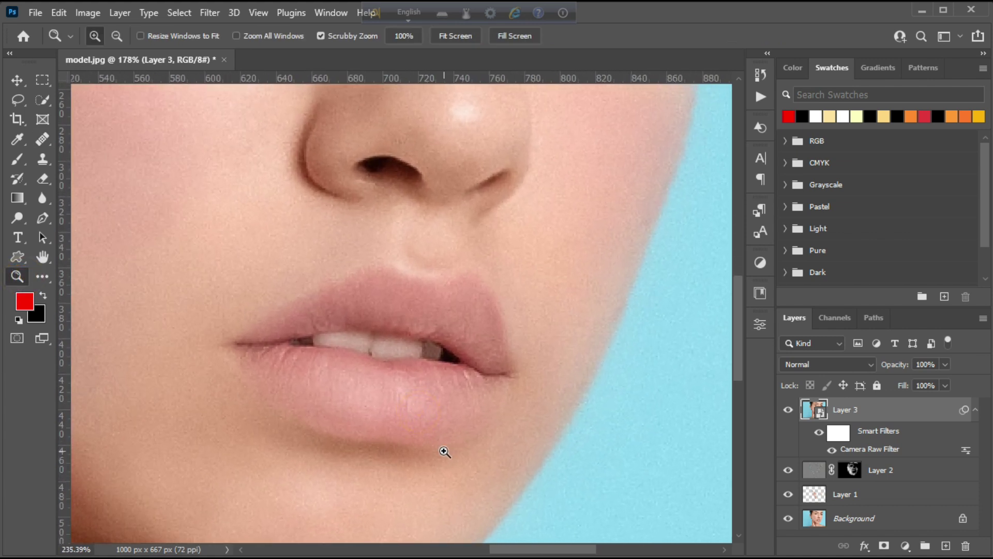
{"action": "left_click", "coordinate": [41, 218]}
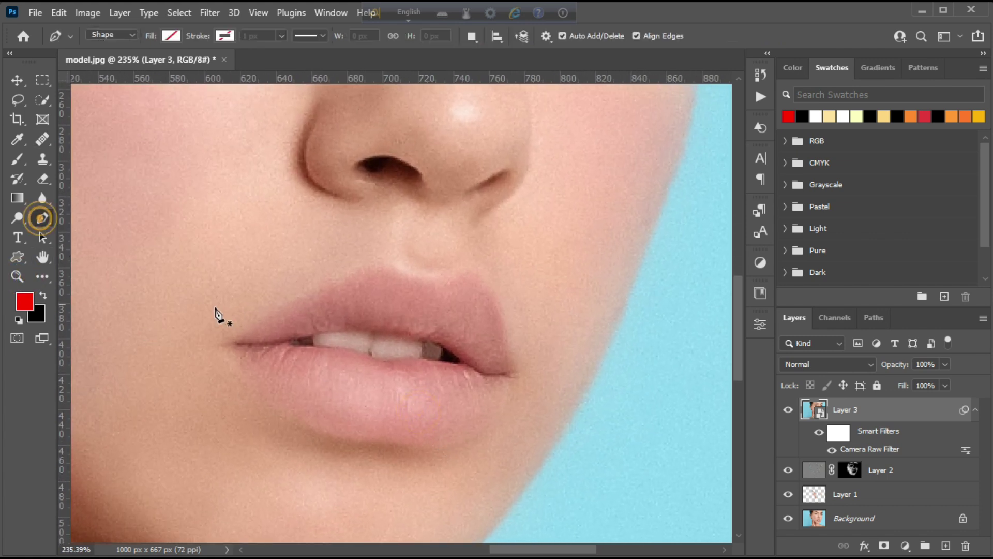
{"action": "left_click", "coordinate": [234, 342]}
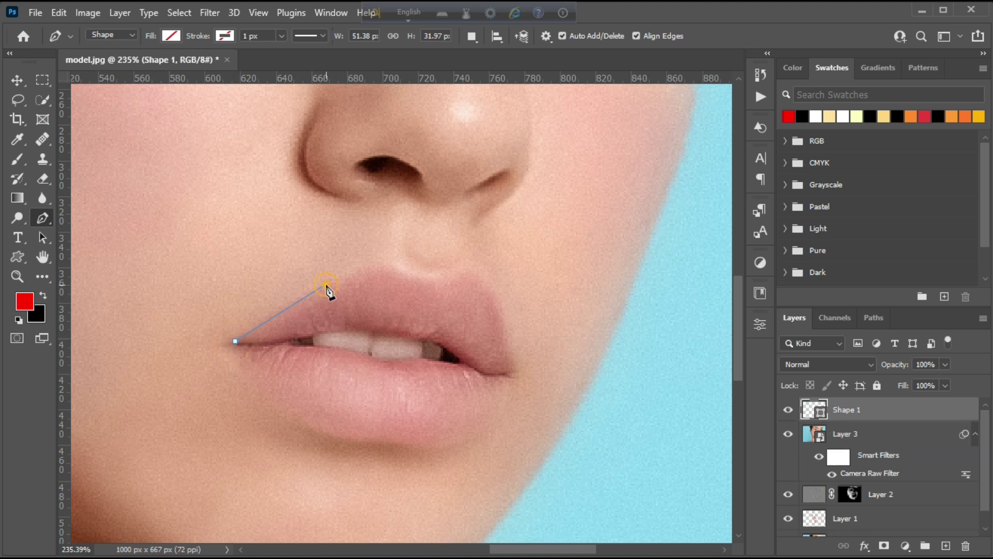
{"action": "left_click", "coordinate": [344, 282]}
{"action": "left_click_drag", "start_coordinate": [409, 278], "coordinate": [413, 284]}
{"action": "left_click", "coordinate": [446, 275]}
{"action": "left_click_drag", "start_coordinate": [490, 288], "coordinate": [504, 334]}
{"action": "key", "text": "ctrl+z"}
{"action": "left_click", "coordinate": [490, 296], "text": "alt"}
{"action": "left_click", "coordinate": [516, 373]}
{"action": "key", "text": "ctrl+z"}
{"action": "left_click", "coordinate": [514, 364]}
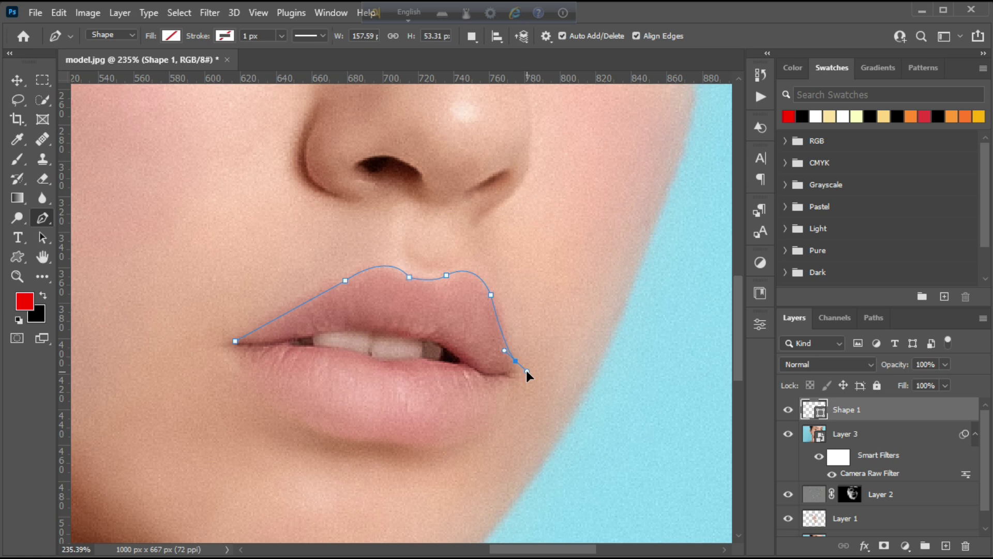
Trace the lower lip's edge and close the lip path at its starting corner, about 163 by 100 px overall
{"action": "left_click", "coordinate": [517, 373]}
{"action": "left_click_drag", "start_coordinate": [392, 442], "coordinate": [287, 423]}
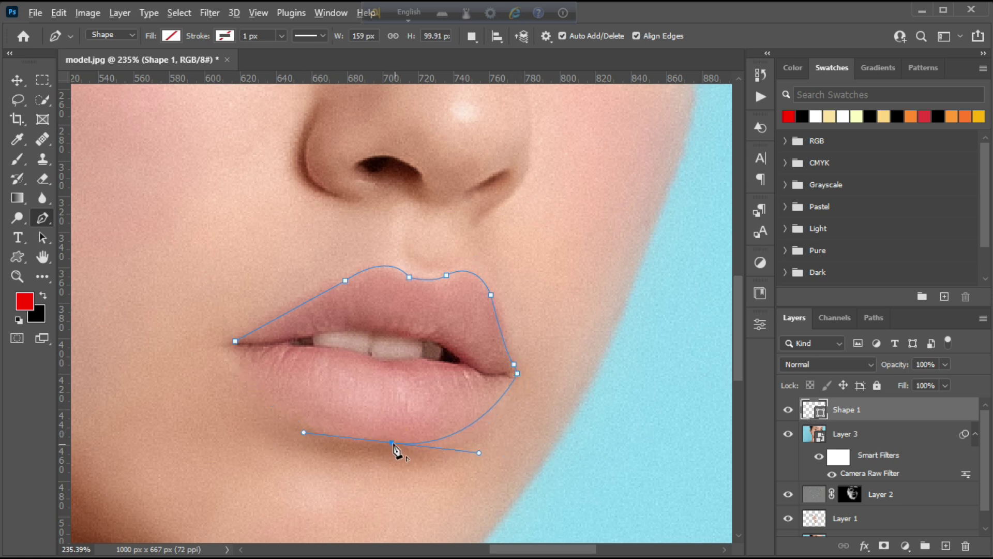
{"action": "left_click", "coordinate": [287, 412]}
{"action": "left_click_drag", "start_coordinate": [228, 344], "coordinate": [211, 315]}
{"action": "left_click", "coordinate": [235, 342]}
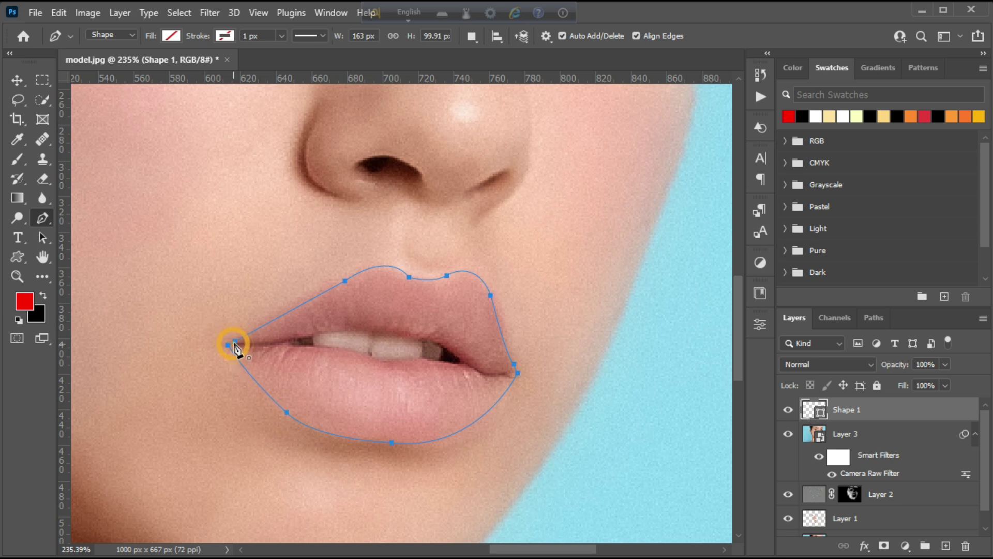
Make a new anti-aliased selection from the closed lip path with a 0 px feather radius
{"action": "right_click", "coordinate": [331, 357]}
{"action": "left_click", "coordinate": [393, 75]}
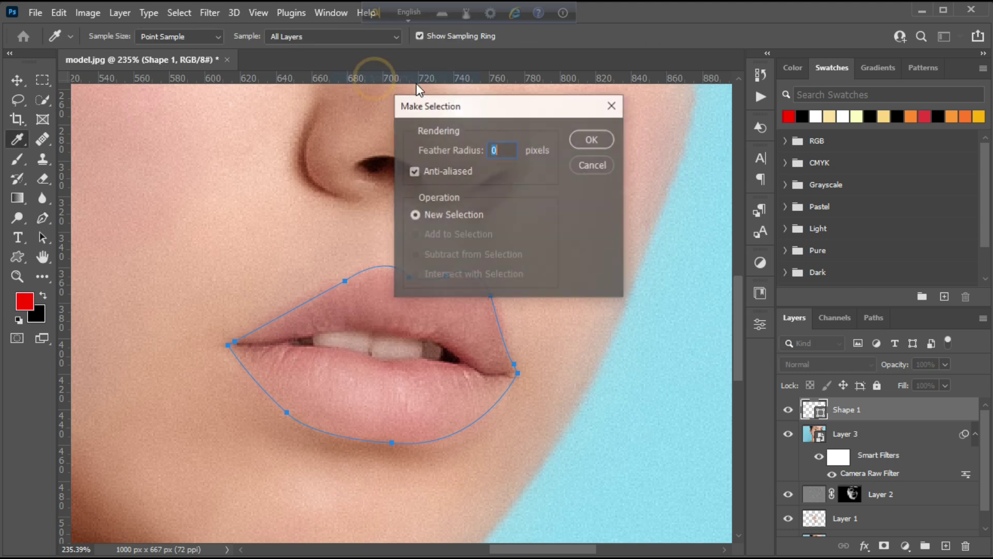
{"action": "left_click", "coordinate": [589, 141]}
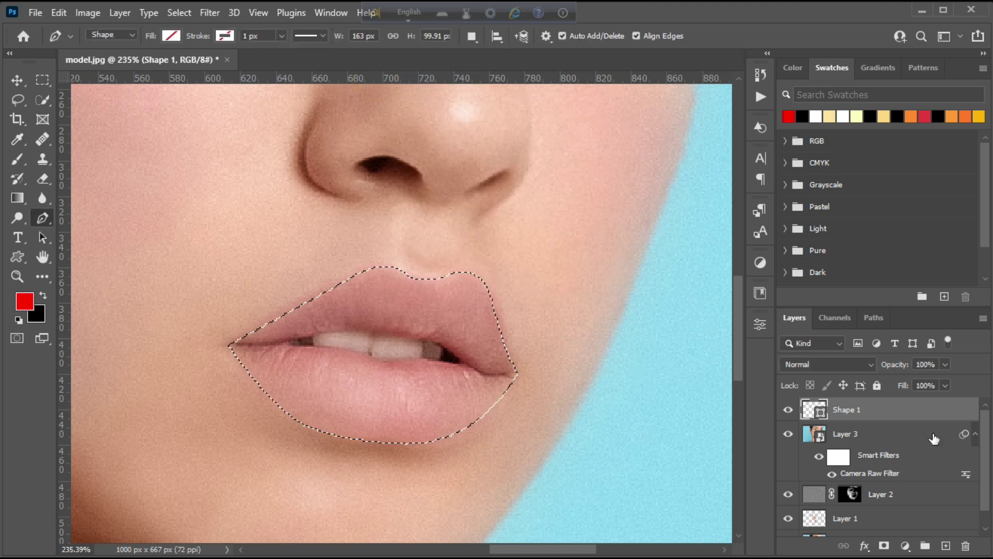
Copy the selected lips from the Background layer
{"action": "scroll", "coordinate": [884, 445], "scroll_direction": "down", "scroll_amount": 1}
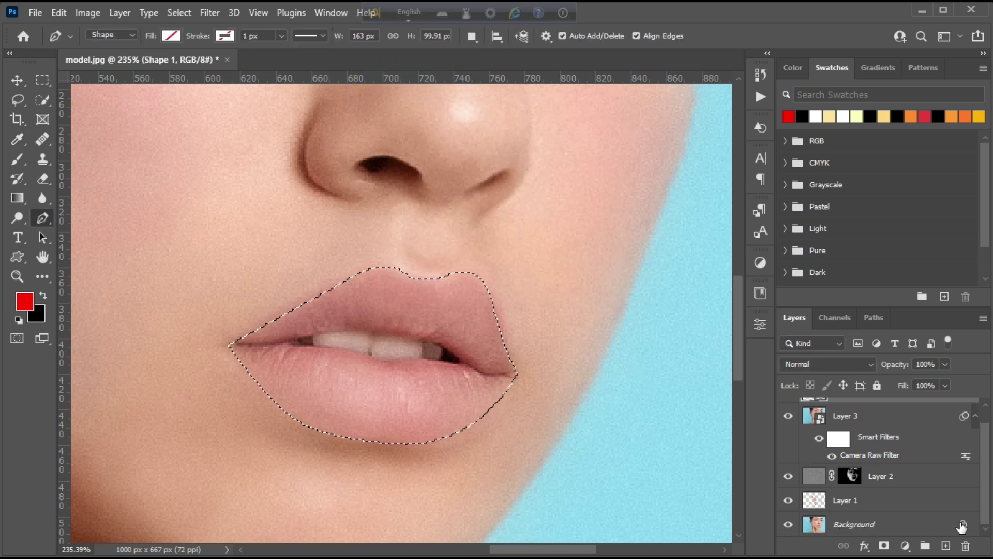
{"action": "left_click", "coordinate": [914, 528]}
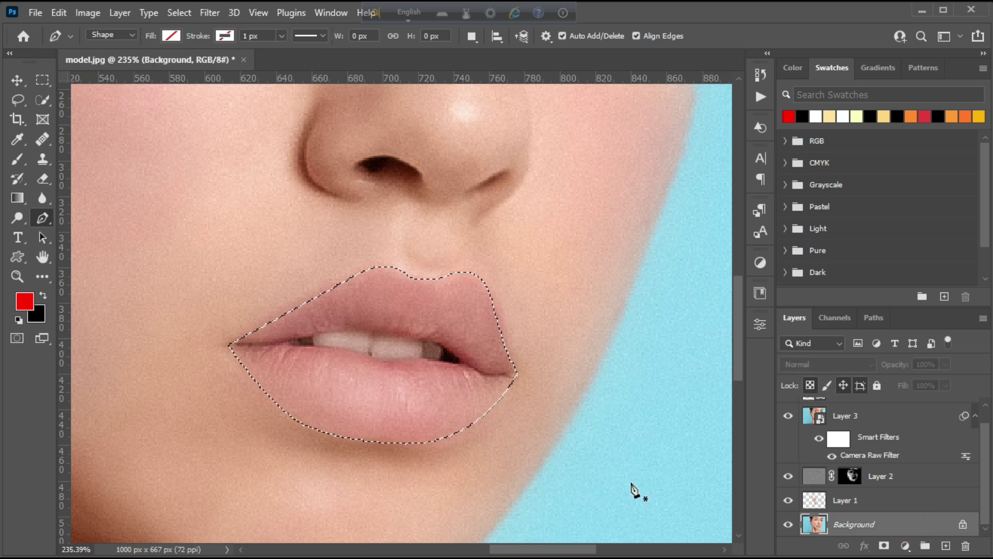
{"action": "left_click", "coordinate": [58, 12]}
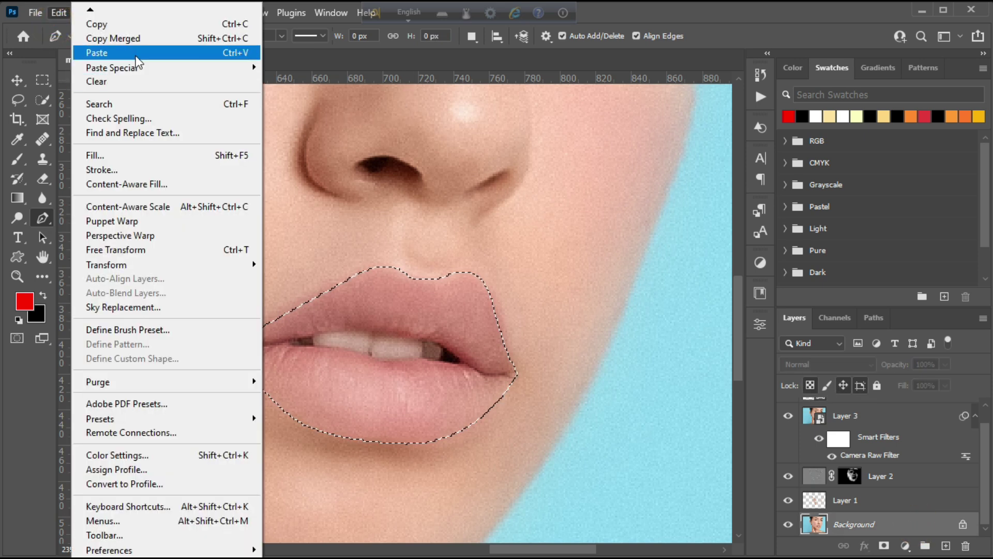
{"action": "left_click", "coordinate": [133, 26]}
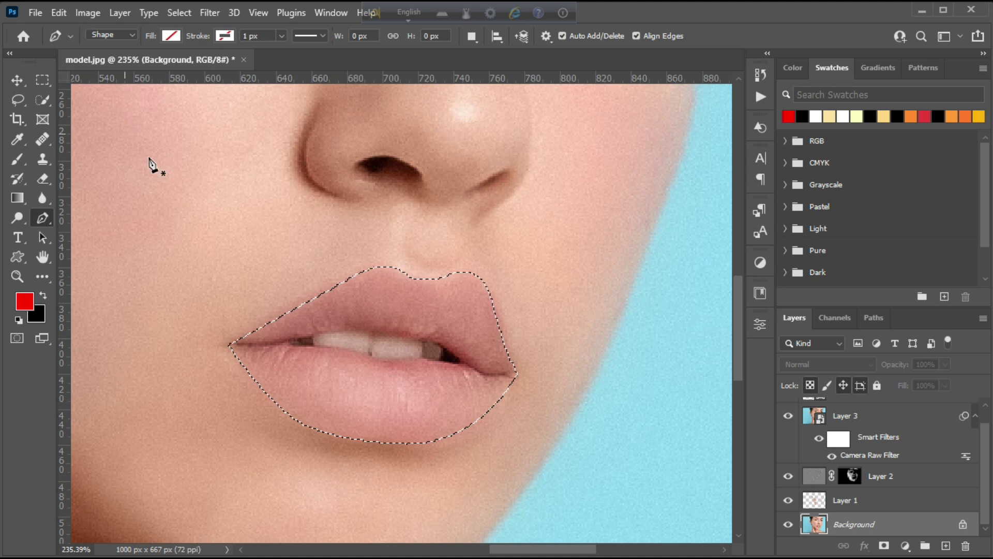
Paste the copied lips in place above Layer 3 and toggle the pasted layer's visibility to compare
{"action": "left_click", "coordinate": [864, 443]}
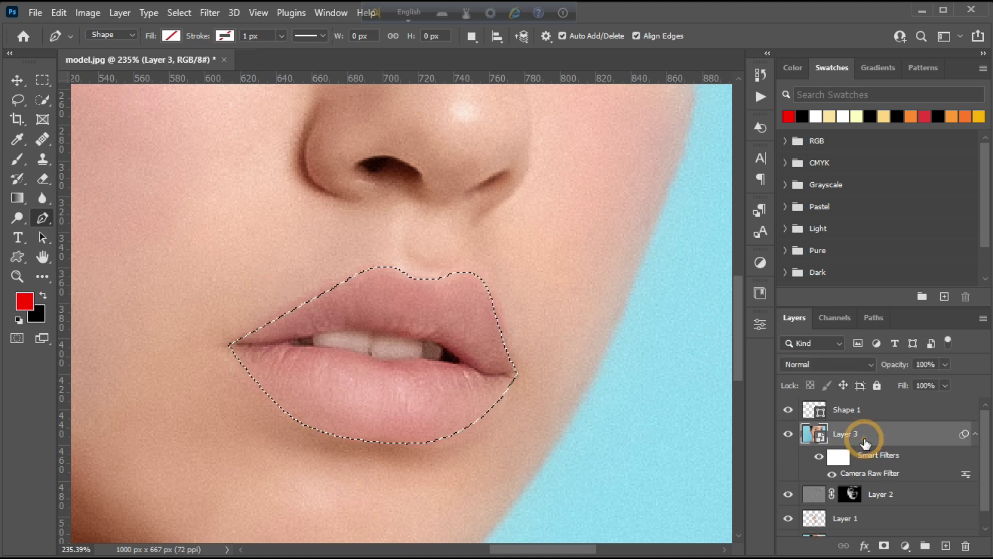
{"action": "left_click", "coordinate": [60, 13]}
{"action": "mouse_move", "coordinate": [154, 69]}
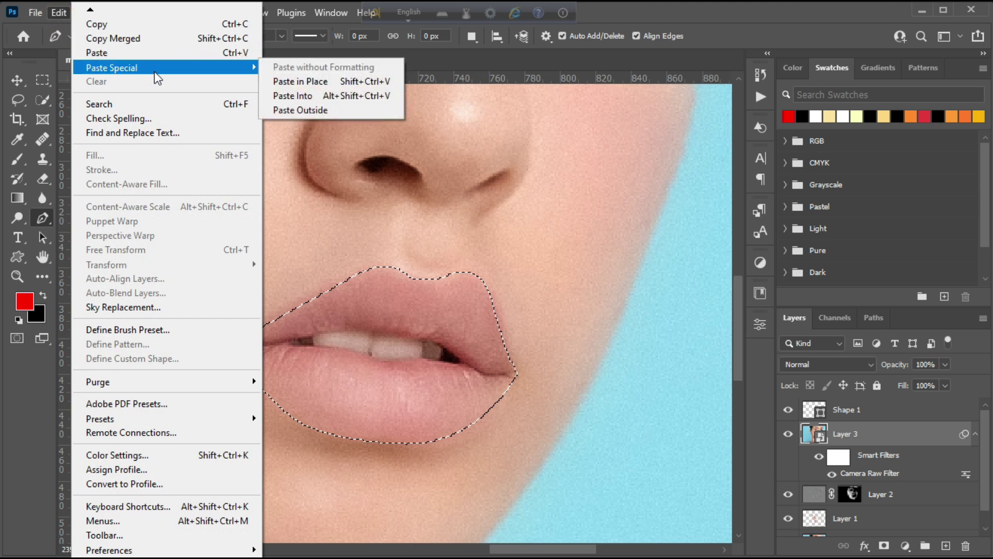
{"action": "left_click", "coordinate": [303, 82]}
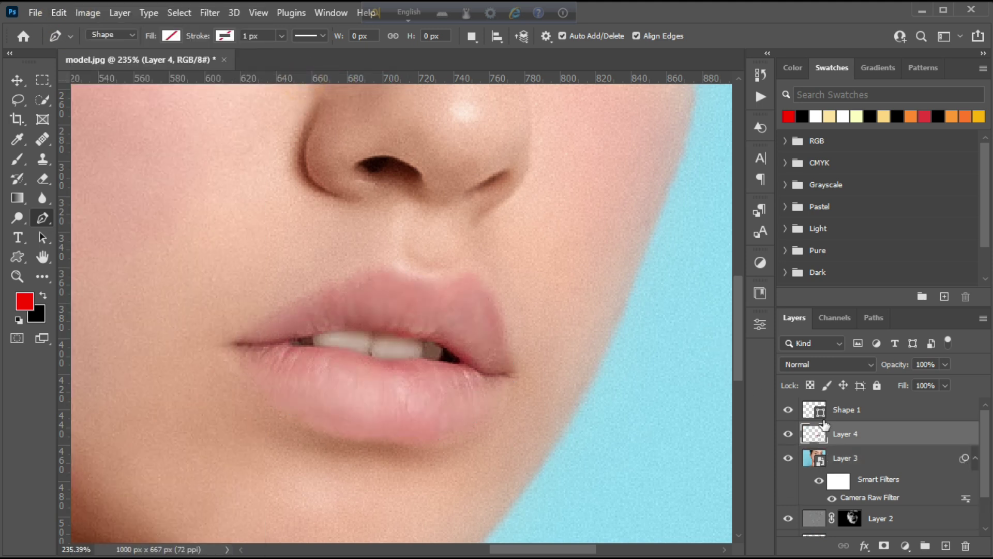
{"action": "left_click", "coordinate": [789, 437]}
{"action": "left_click", "coordinate": [788, 438]}
Reselect the lips from the Shape 1 path as a new selection with a 0 px feather radius
{"action": "left_click", "coordinate": [815, 410]}
{"action": "right_click", "coordinate": [365, 339]}
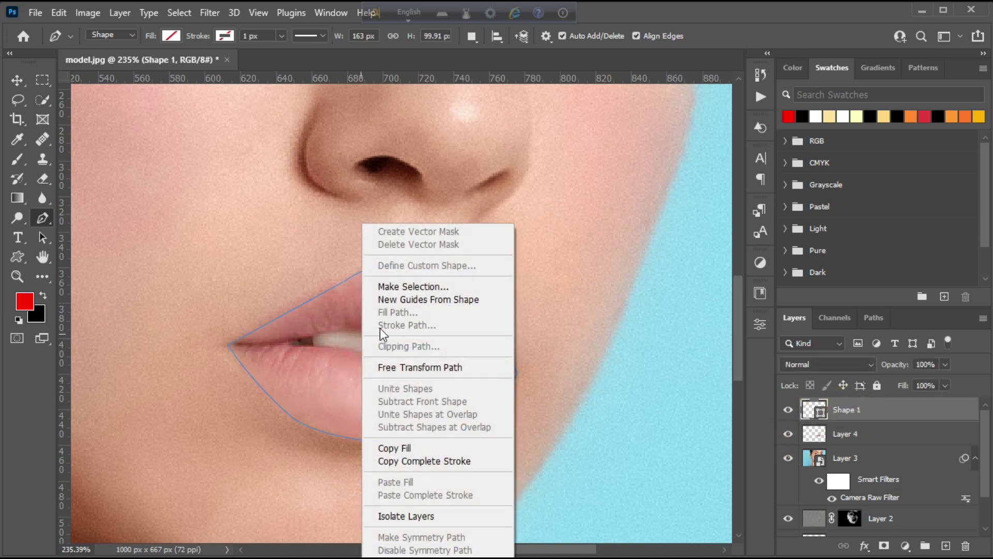
{"action": "left_click", "coordinate": [402, 286]}
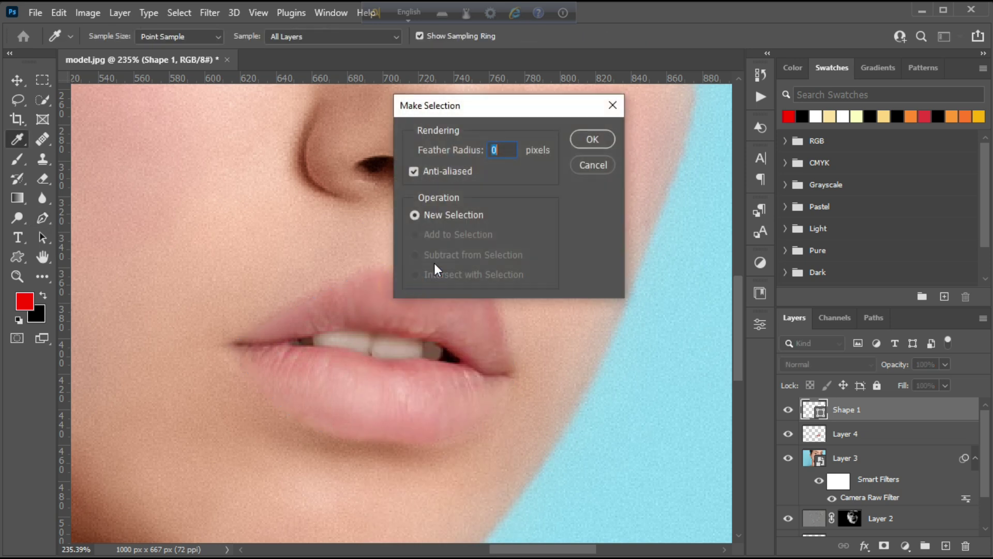
{"action": "left_click", "coordinate": [589, 139]}
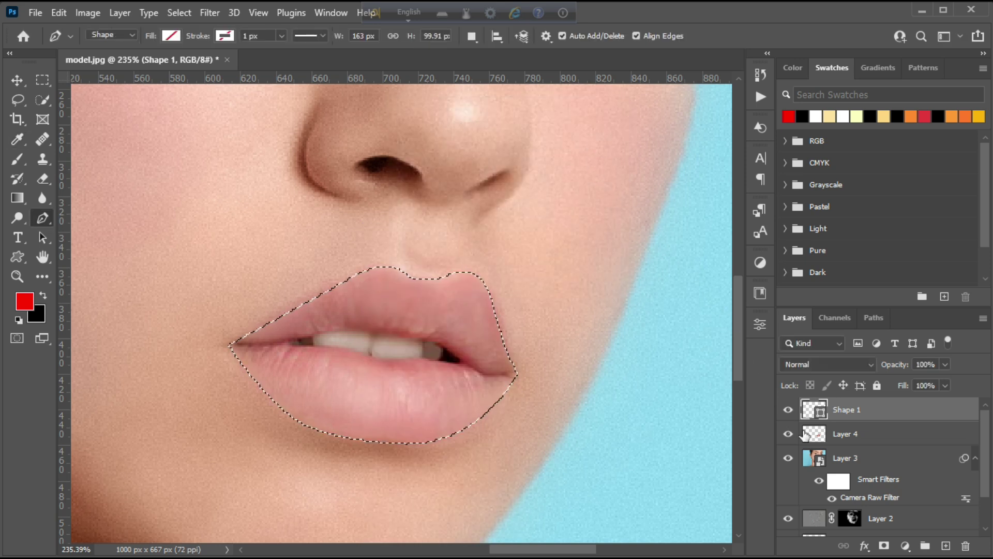
Add a Curves adjustment layer masked to the lips and pull the RGB curve's midtones down to darken them
{"action": "left_click", "coordinate": [905, 546]}
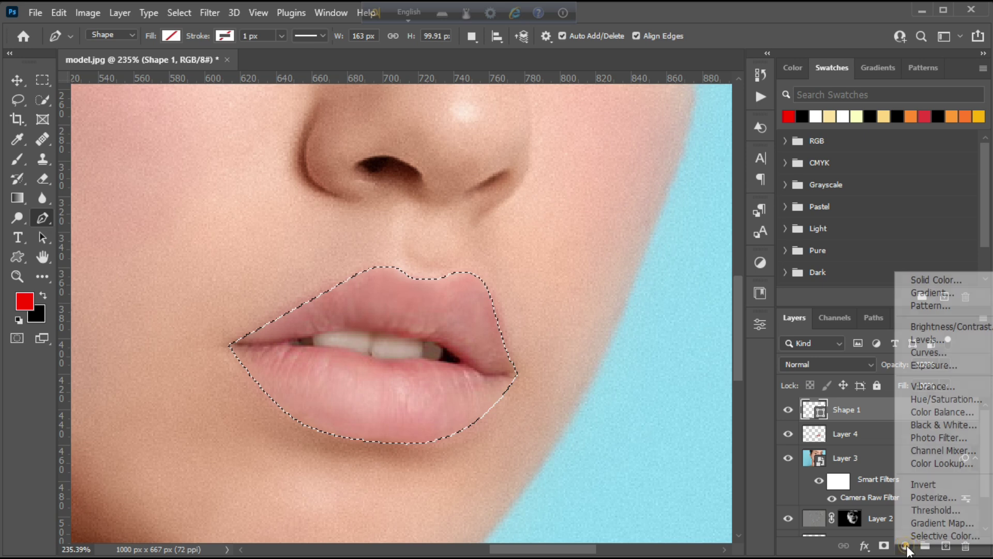
{"action": "left_click", "coordinate": [941, 352]}
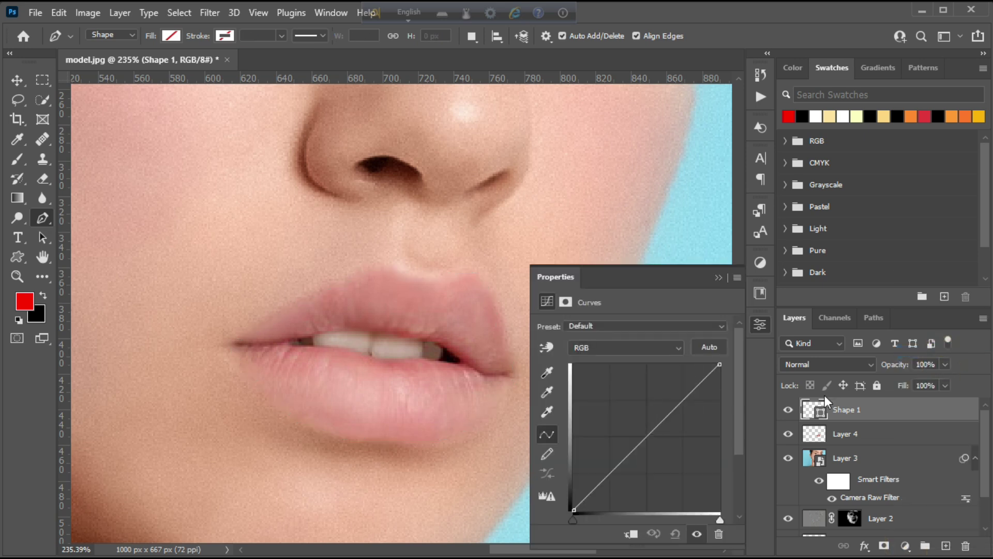
{"action": "left_click_drag", "start_coordinate": [646, 433], "coordinate": [666, 444]}
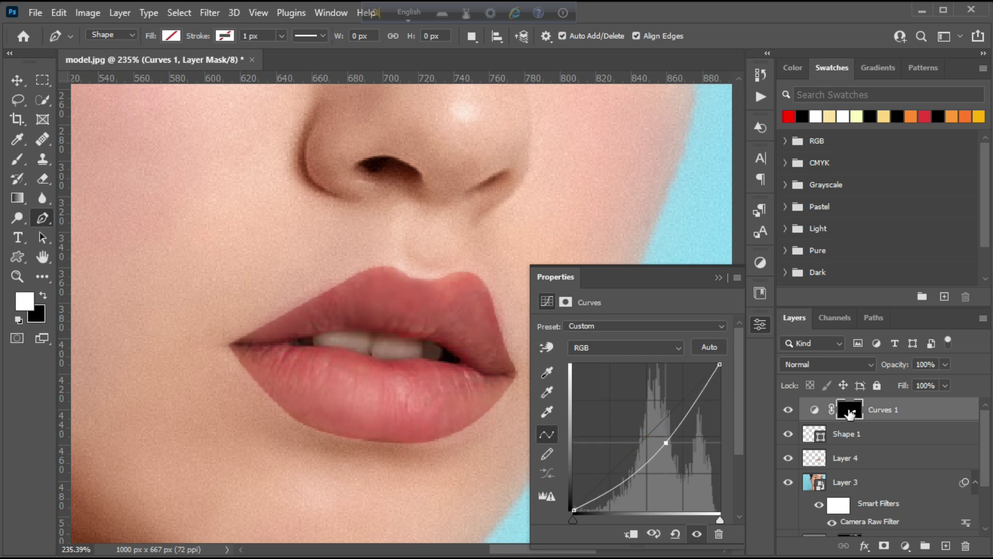
Feather the Curves 1 layer mask by about 2.7 px to soften the edges of the lip darkening
{"action": "left_click", "coordinate": [849, 411]}
{"action": "left_click_drag", "start_coordinate": [541, 426], "coordinate": [569, 428]}
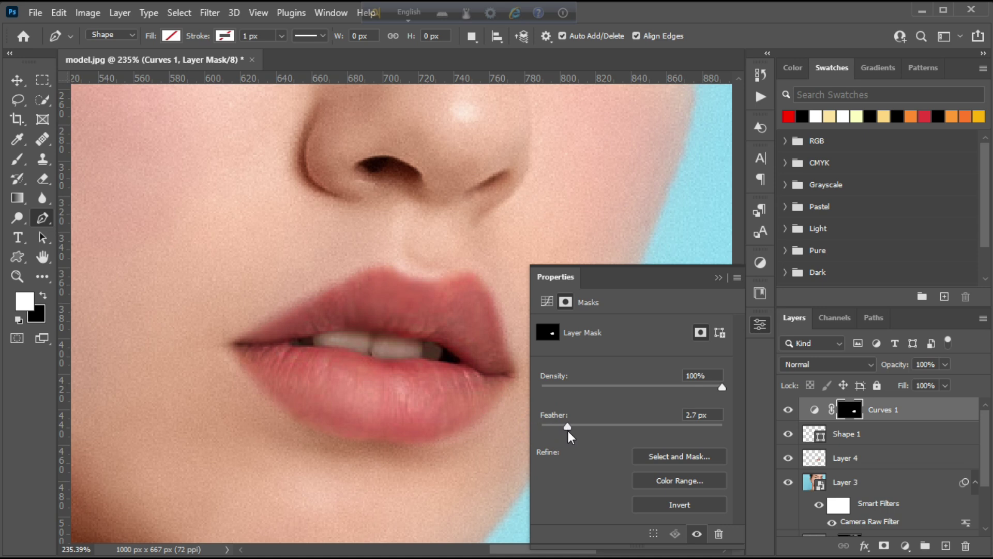
{"action": "left_click_drag", "start_coordinate": [568, 431], "coordinate": [566, 431]}
{"action": "left_click", "coordinate": [717, 277]}
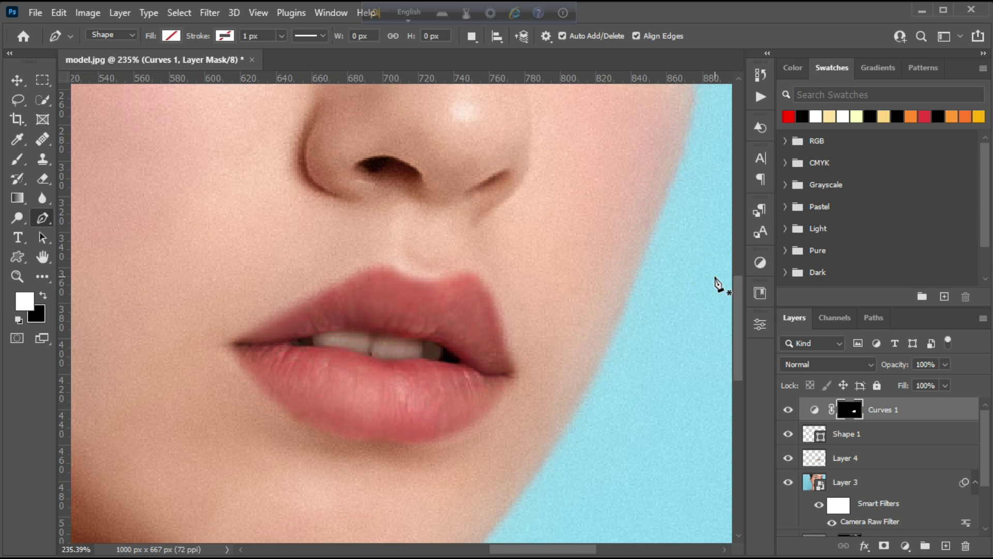
Group all the retouching layers from Layer 1 up to Curves 1 into one group above the Background
{"action": "left_click", "coordinate": [17, 276]}
{"action": "left_click_drag", "start_coordinate": [428, 328], "coordinate": [383, 362]}
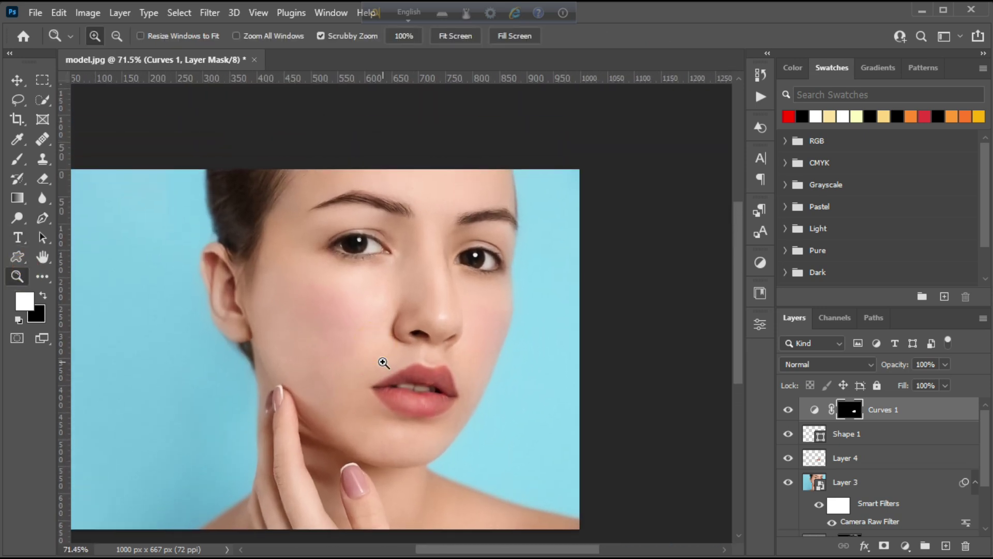
{"action": "left_click_drag", "start_coordinate": [594, 294], "coordinate": [507, 308]}
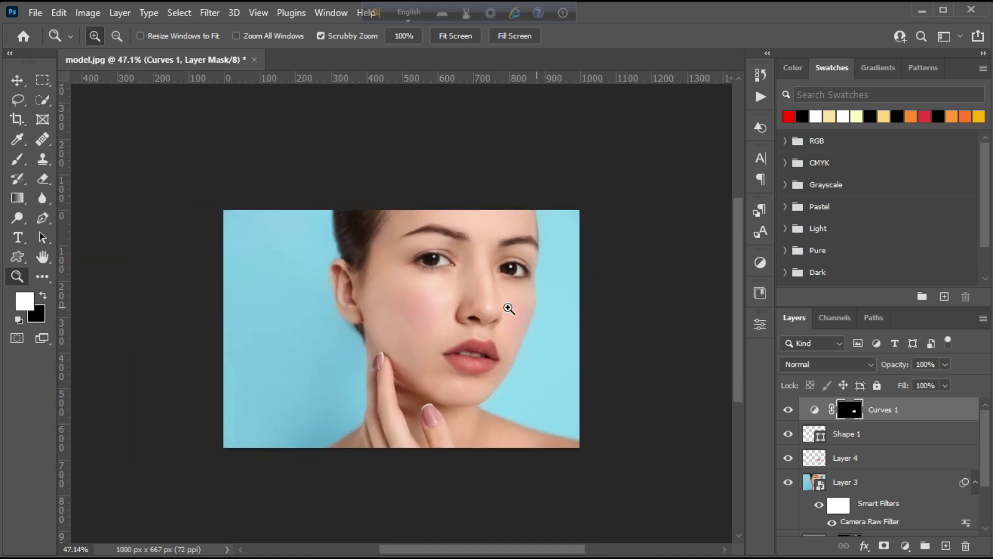
{"action": "left_click_drag", "start_coordinate": [459, 348], "coordinate": [467, 369]}
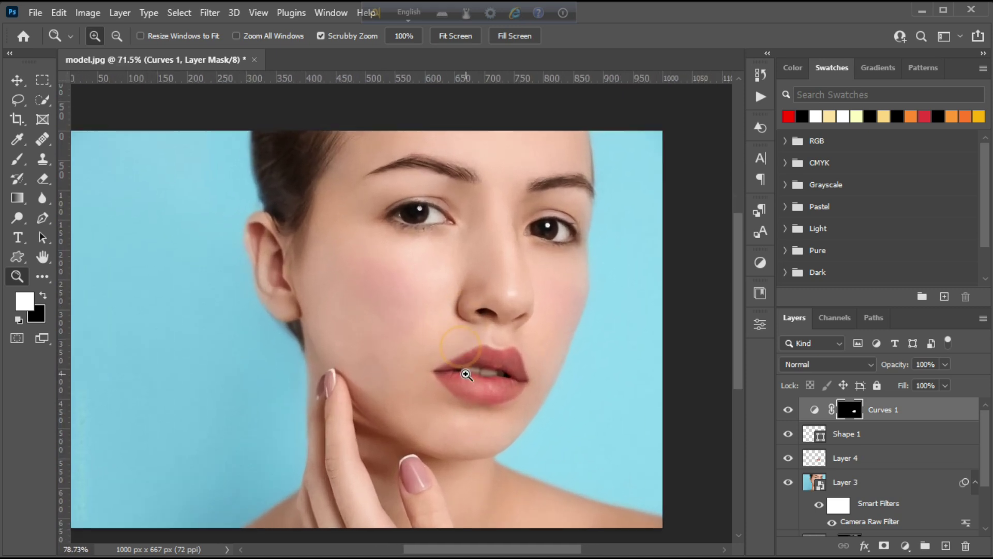
{"action": "scroll", "coordinate": [861, 476], "scroll_direction": "down", "scroll_amount": 3}
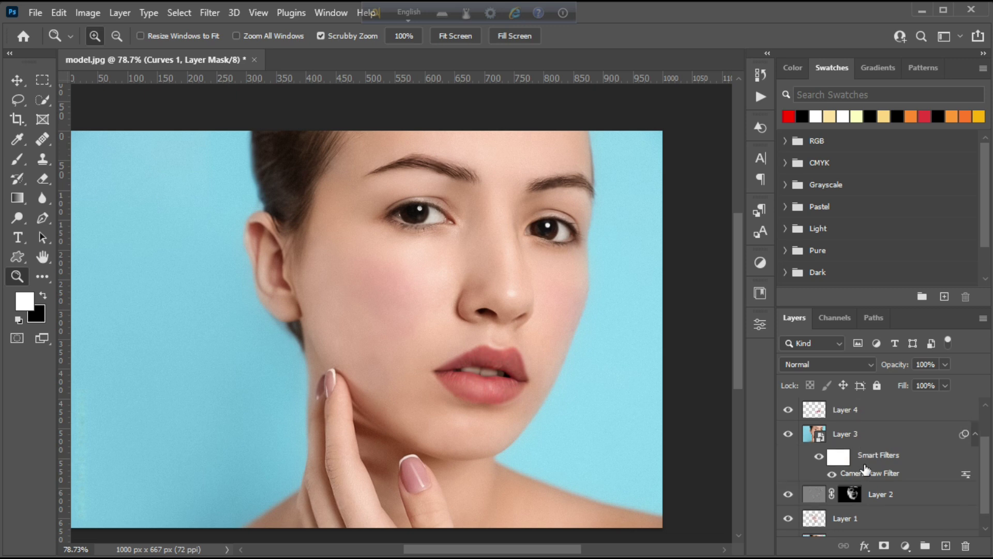
{"action": "left_click", "coordinate": [878, 505]}
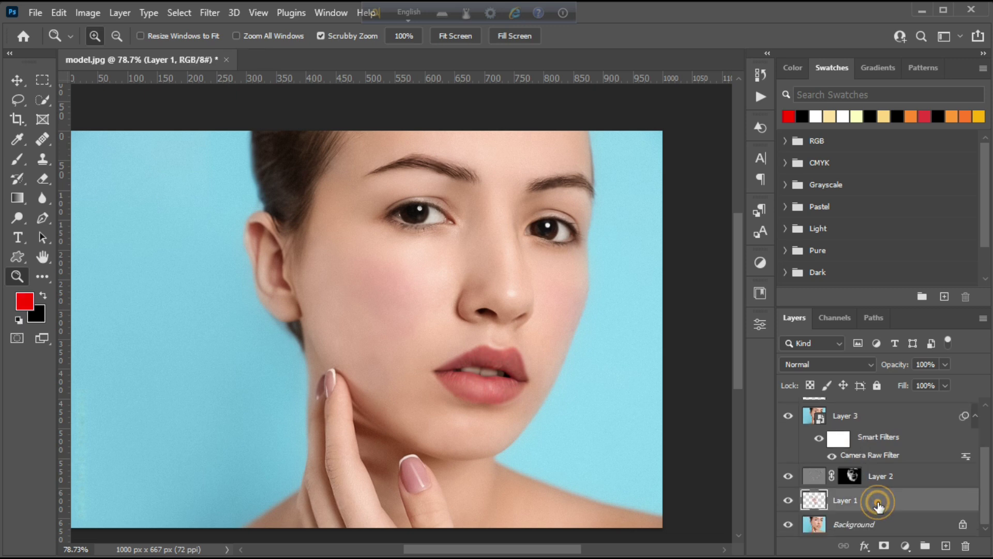
{"action": "scroll", "coordinate": [879, 486], "scroll_direction": "up", "scroll_amount": 3}
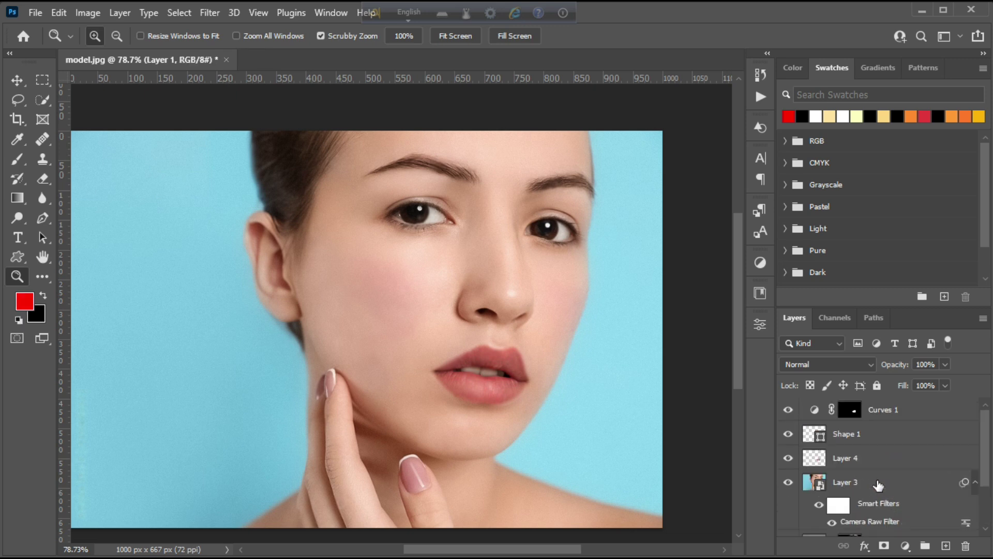
{"action": "left_click", "coordinate": [879, 410], "text": "shift"}
{"action": "key", "text": "ctrl+g"}
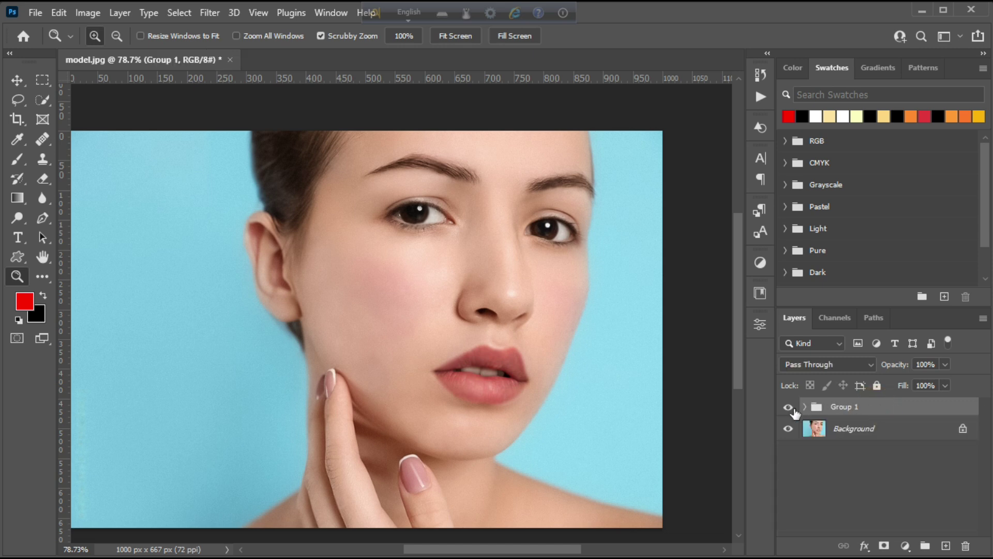
Toggle the retouching group's visibility off and on twice to compare the portrait before and after
{"action": "left_click", "coordinate": [788, 407]}
{"action": "left_click", "coordinate": [788, 407]}
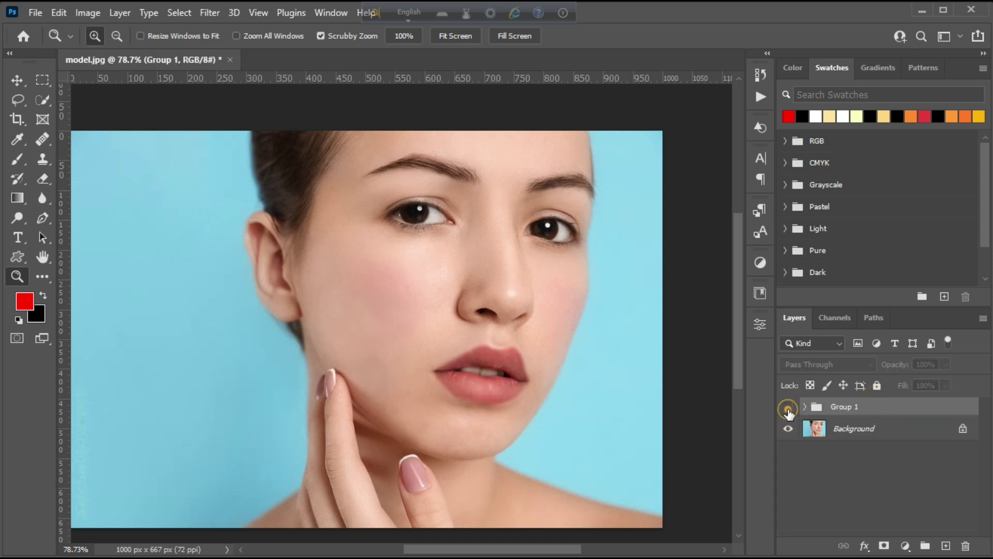
{"action": "left_click", "coordinate": [788, 408]}
{"action": "left_click", "coordinate": [788, 408]}
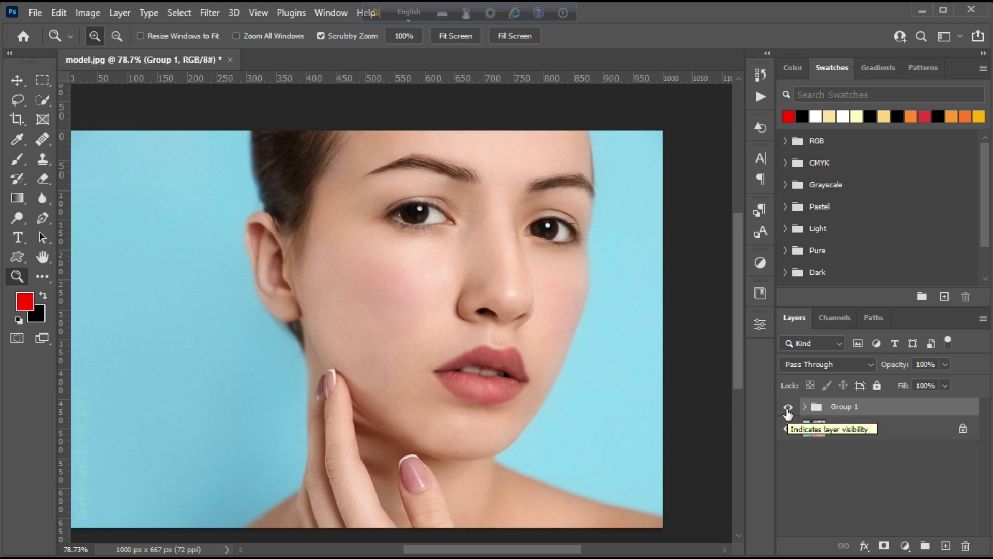